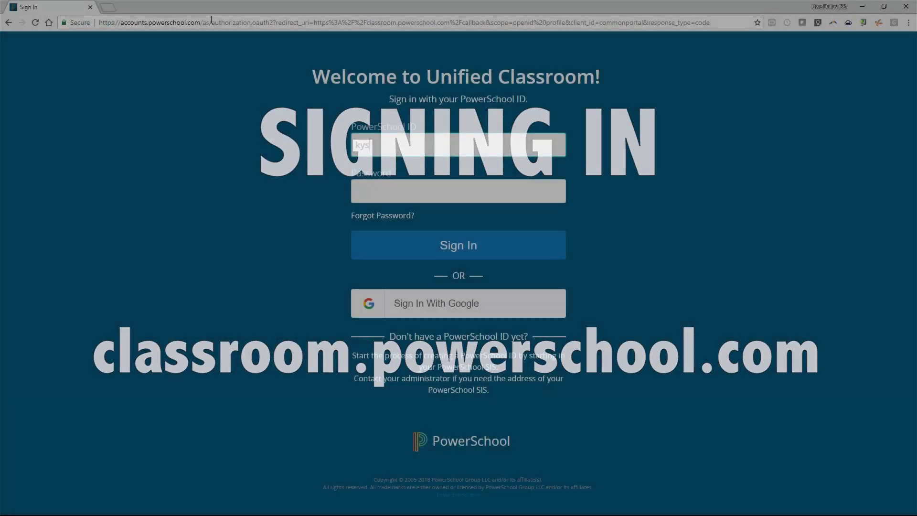
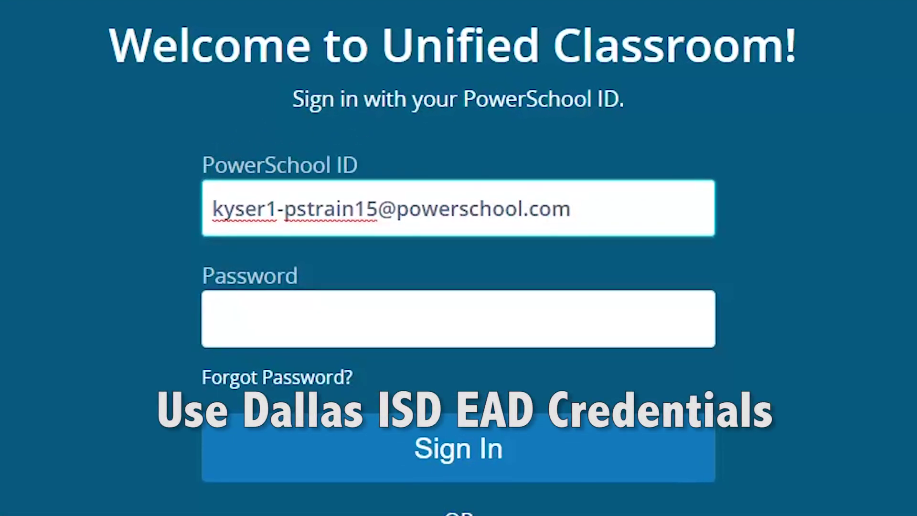
Sign in to Unified Classroom with the teacher's PowerSchool ID and account password
{"action": "left_click", "coordinate": [258, 308]}
{"action": "type", "text": "••••••••••"}
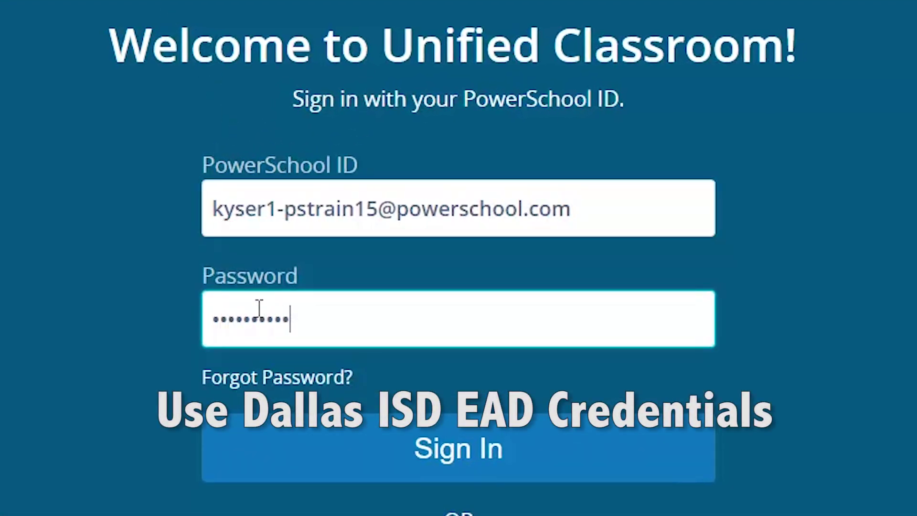
{"action": "type", "text": "•••"}
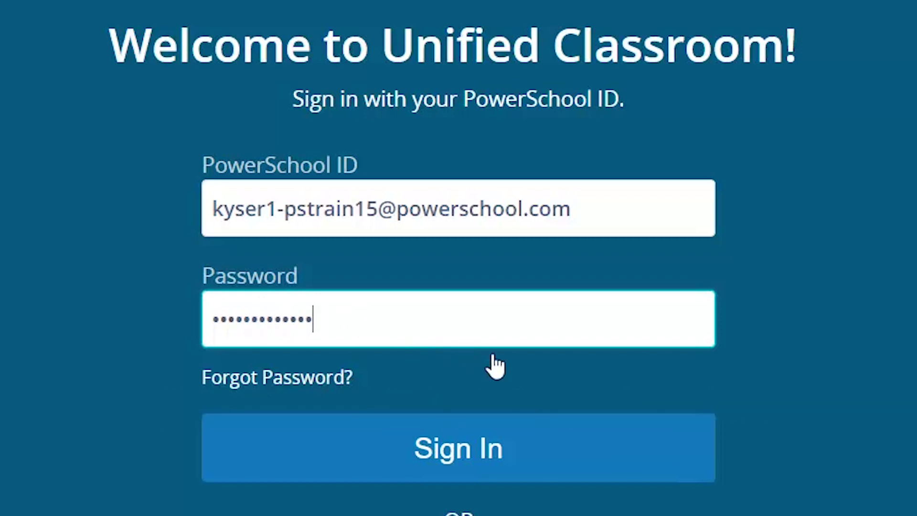
{"action": "left_click", "coordinate": [553, 469]}
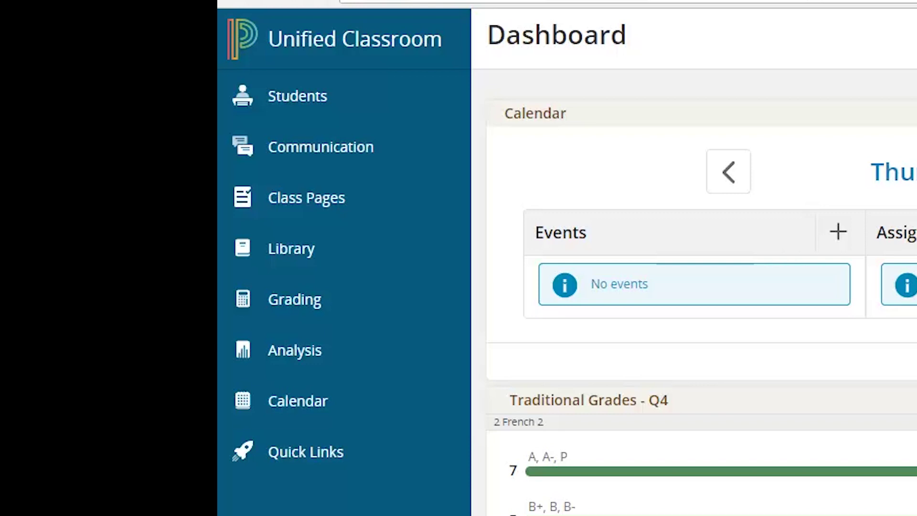
{"action": "scroll", "coordinate": [567, 258], "scroll_direction": "down", "scroll_amount": 10}
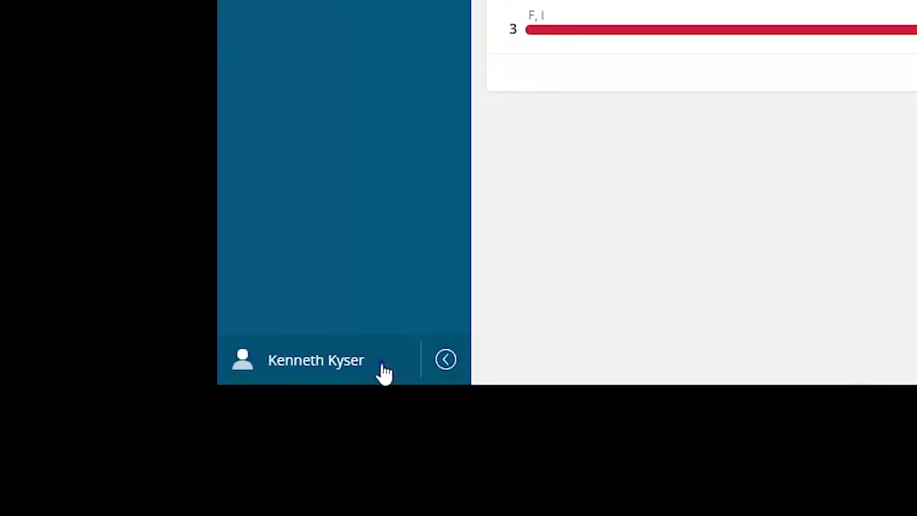
Go to Settings from the user menu and view the Display Settings
{"action": "left_click", "coordinate": [384, 373]}
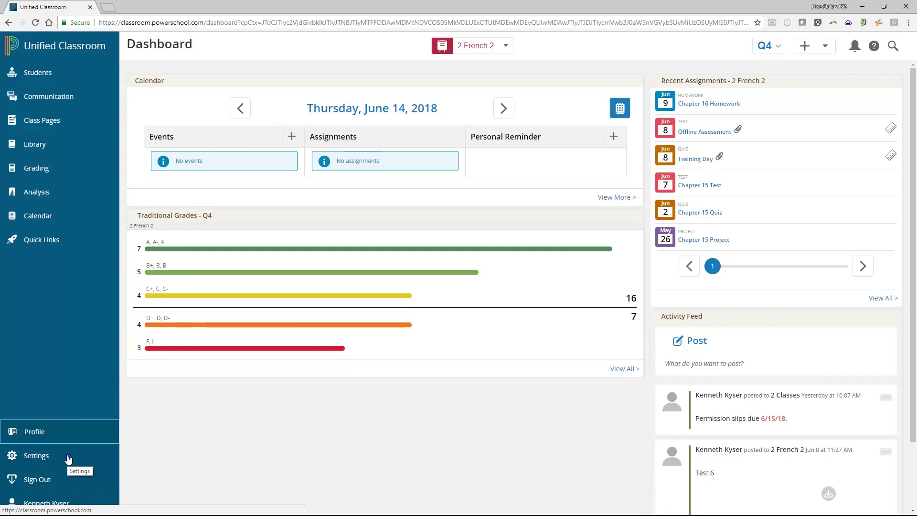
{"action": "left_click", "coordinate": [68, 459]}
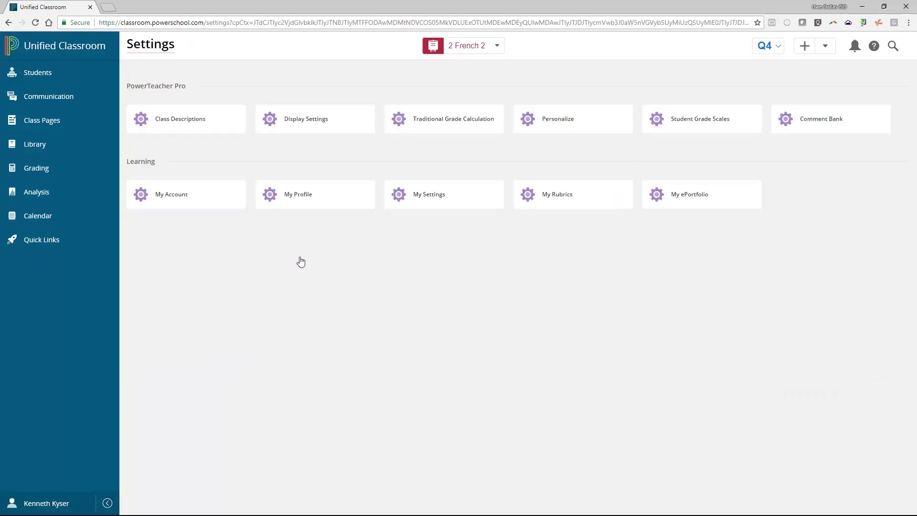
{"action": "left_click", "coordinate": [313, 129]}
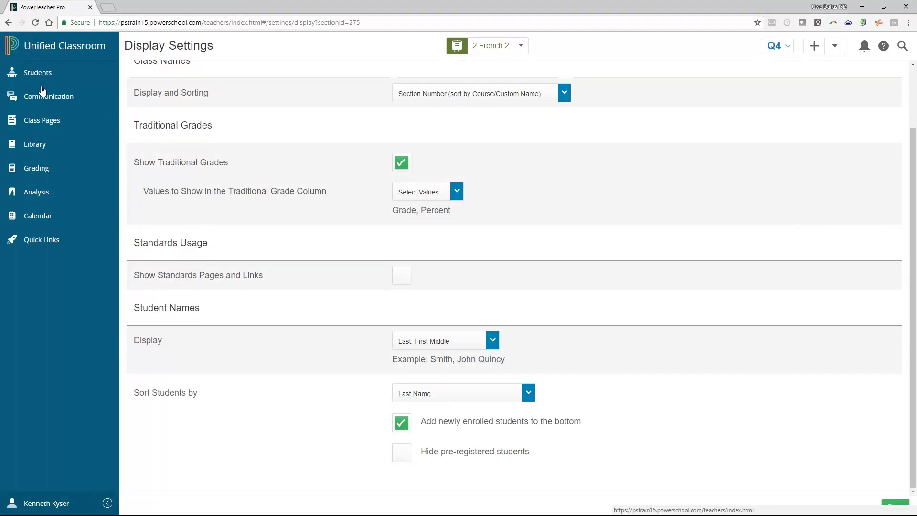
View the Traditional Grade Calculation setup, then return to the Unified Classroom dashboard
{"action": "left_click", "coordinate": [64, 509]}
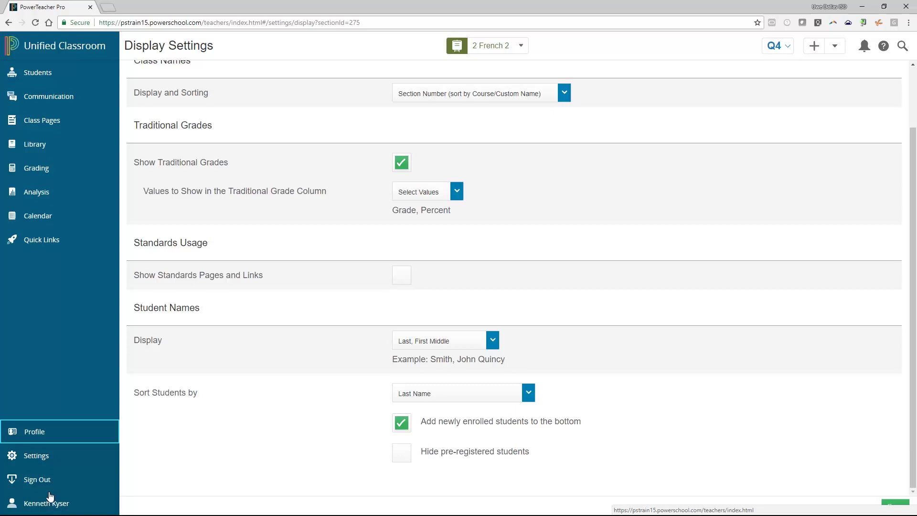
{"action": "left_click", "coordinate": [46, 460]}
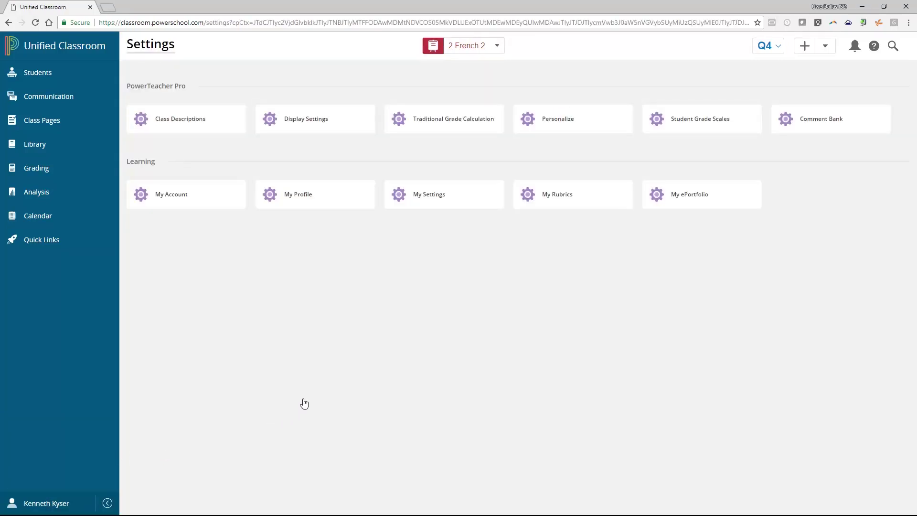
{"action": "left_click", "coordinate": [436, 122]}
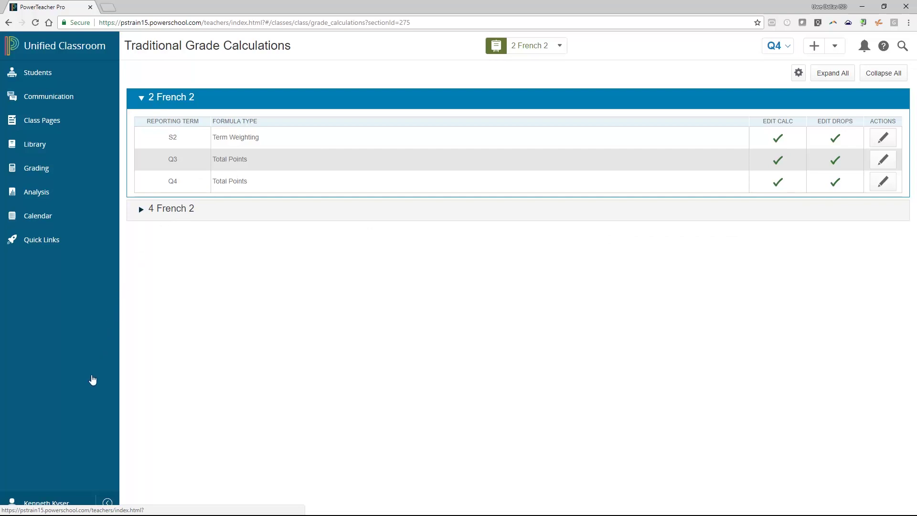
{"action": "left_click", "coordinate": [79, 507]}
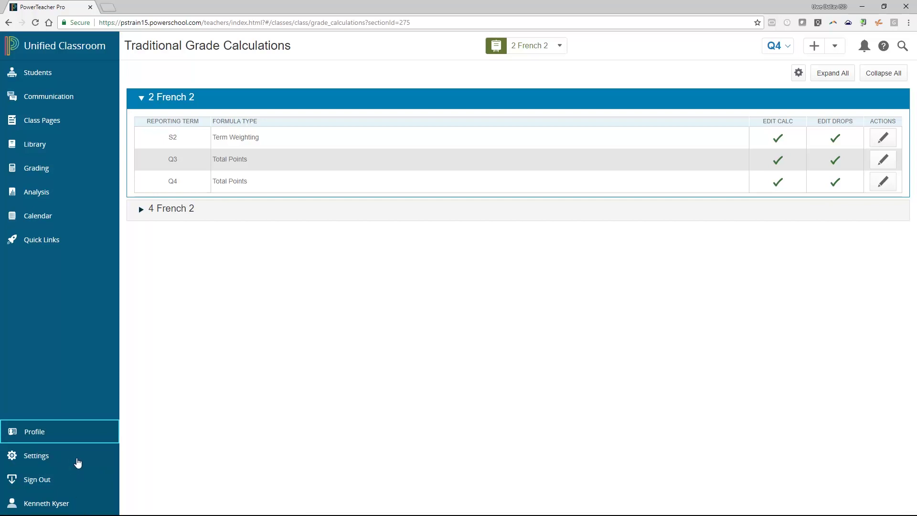
{"action": "left_click", "coordinate": [76, 51]}
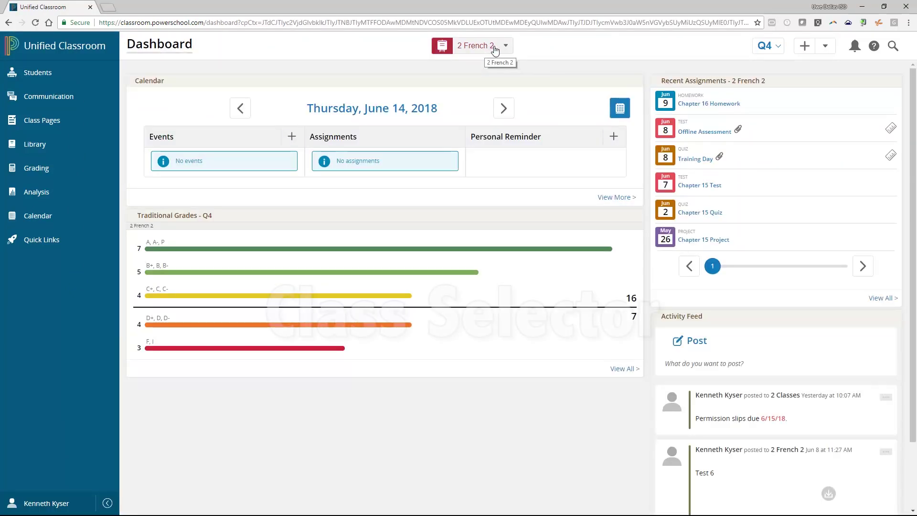
In the class selector, list the 2017-2018 year's classes, then limit them to SEMESTER 2
{"action": "left_click", "coordinate": [487, 48]}
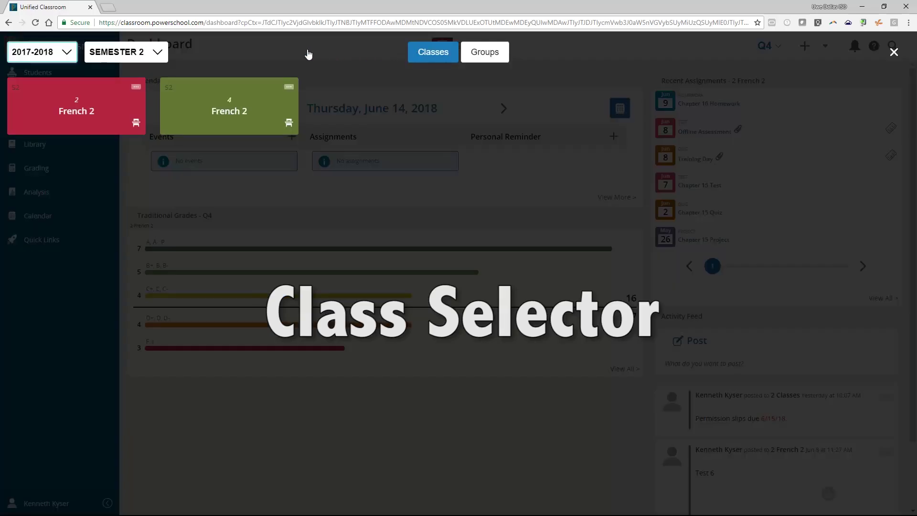
{"action": "left_click", "coordinate": [141, 60]}
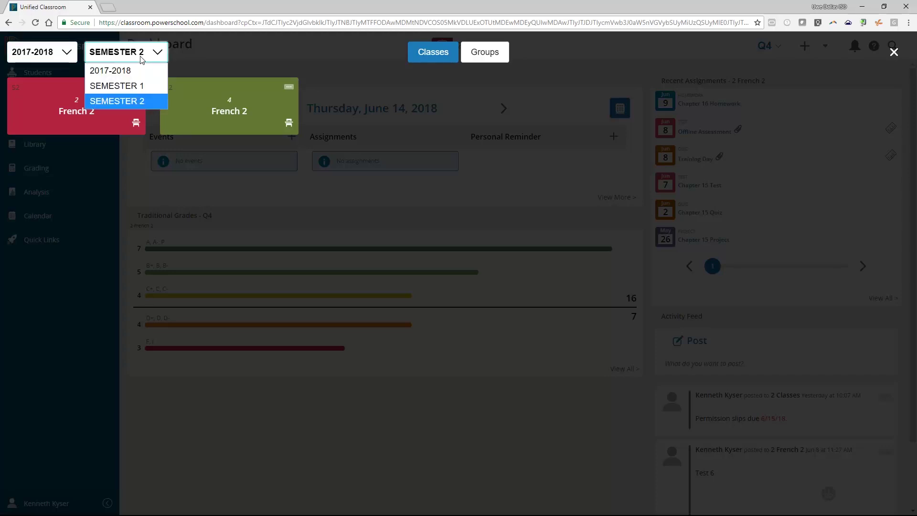
{"action": "left_click", "coordinate": [141, 72]}
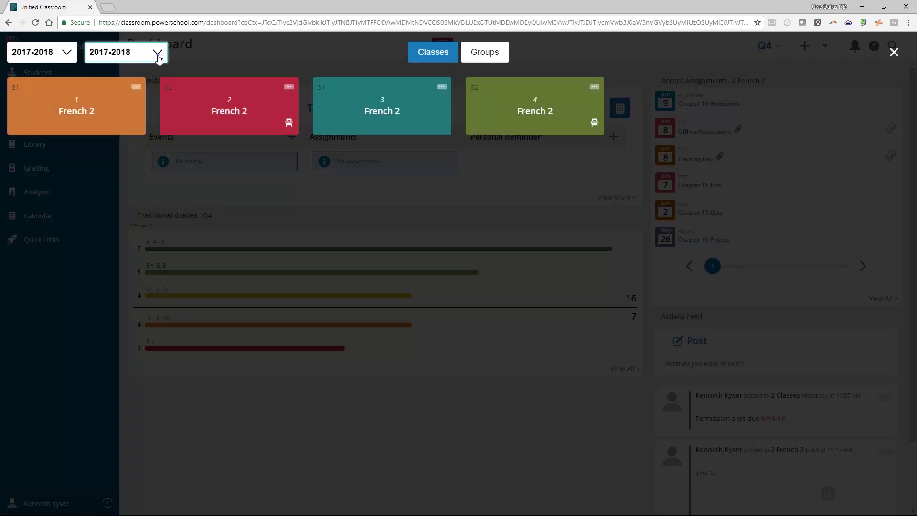
{"action": "left_click", "coordinate": [159, 56]}
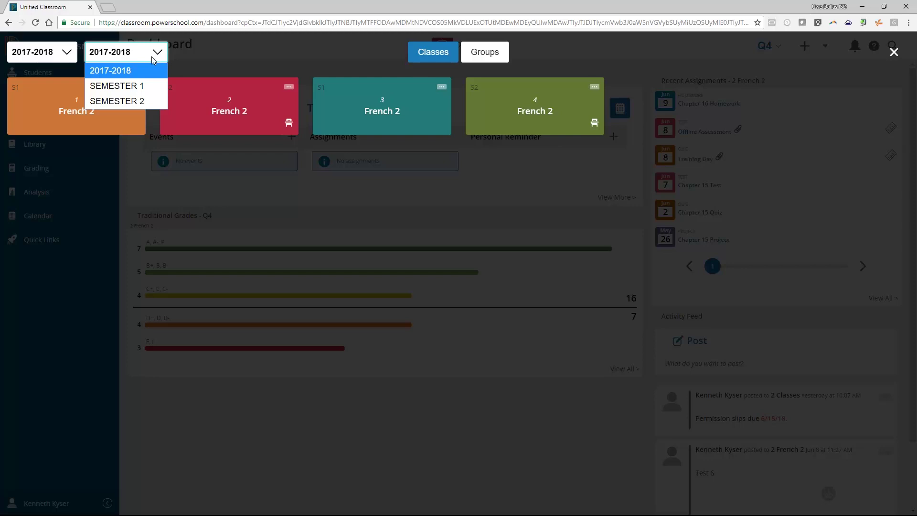
{"action": "left_click", "coordinate": [141, 101]}
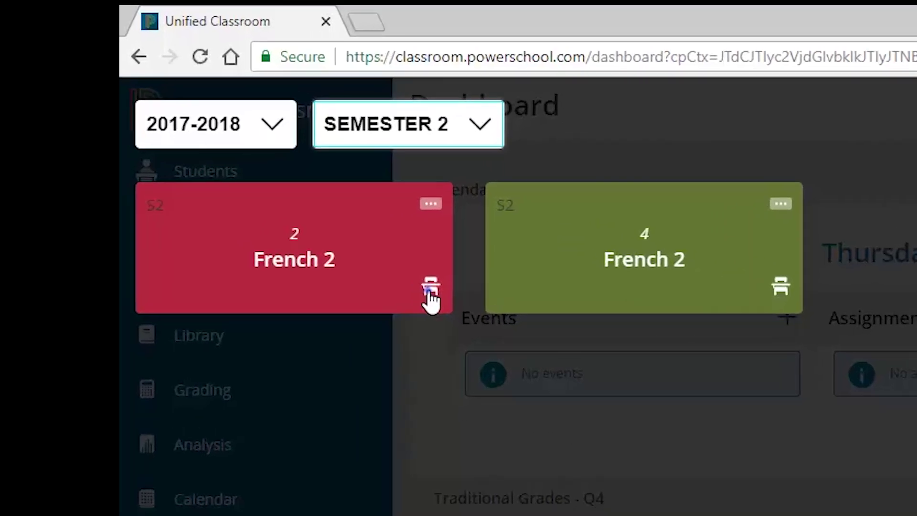
Open and close period 2 French 2 attendance, check its quick actions, and close the selector
{"action": "left_click", "coordinate": [431, 289]}
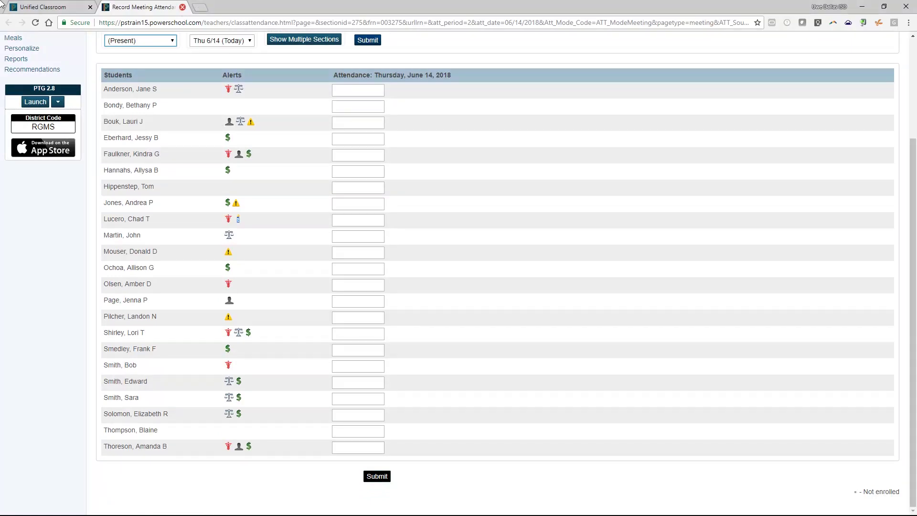
{"action": "left_click", "coordinate": [182, 8]}
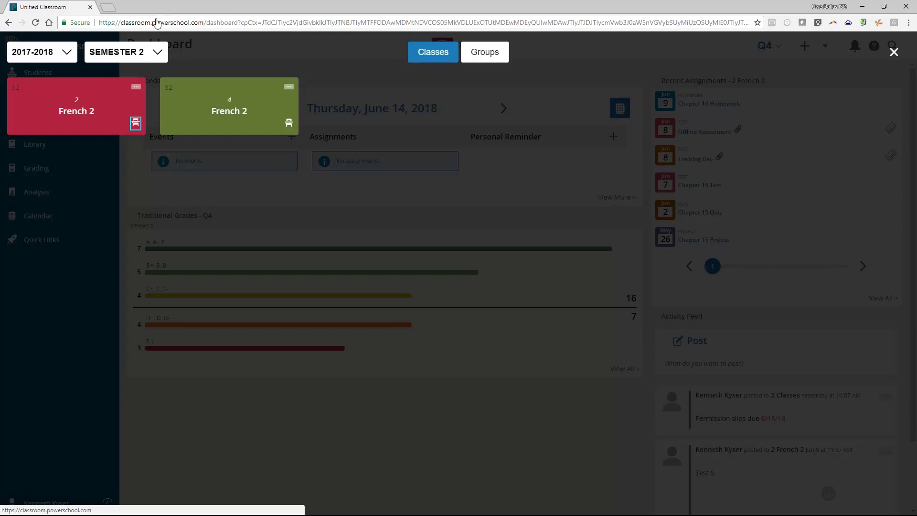
{"action": "left_click", "coordinate": [135, 88]}
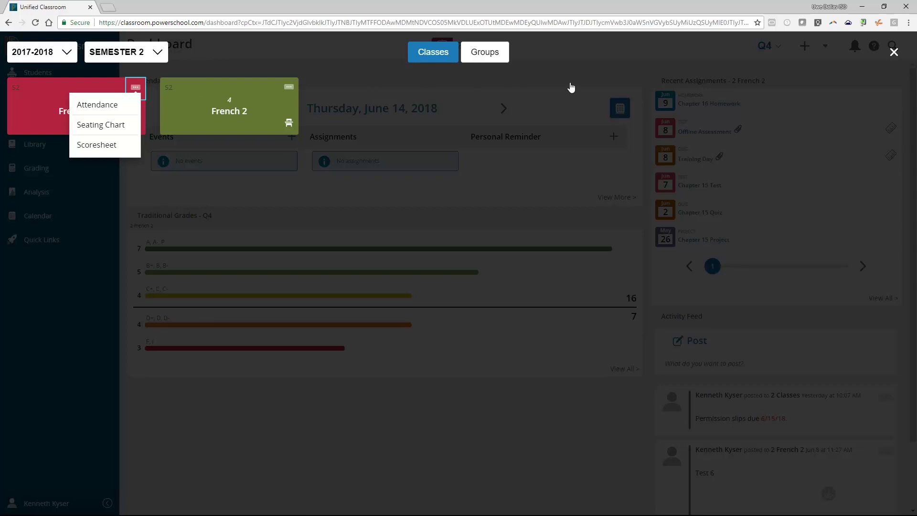
{"action": "left_click", "coordinate": [894, 53]}
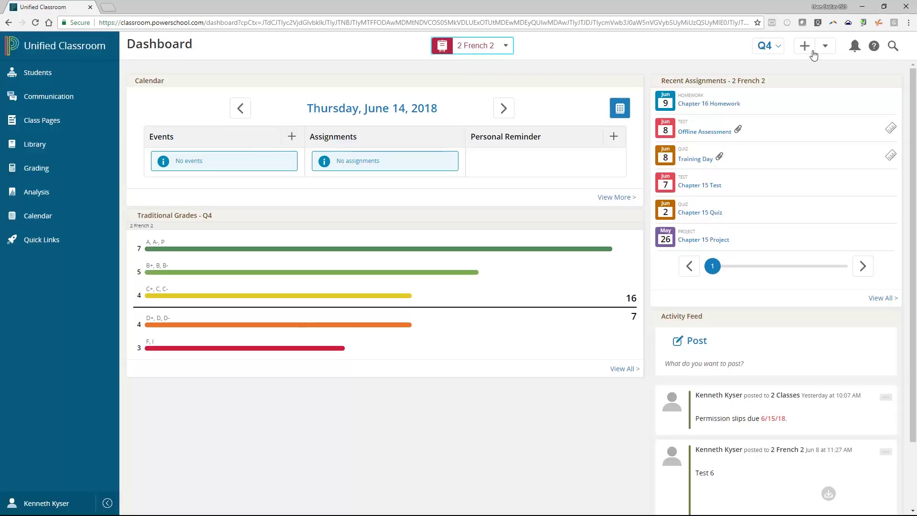
{"action": "left_click", "coordinate": [777, 48]}
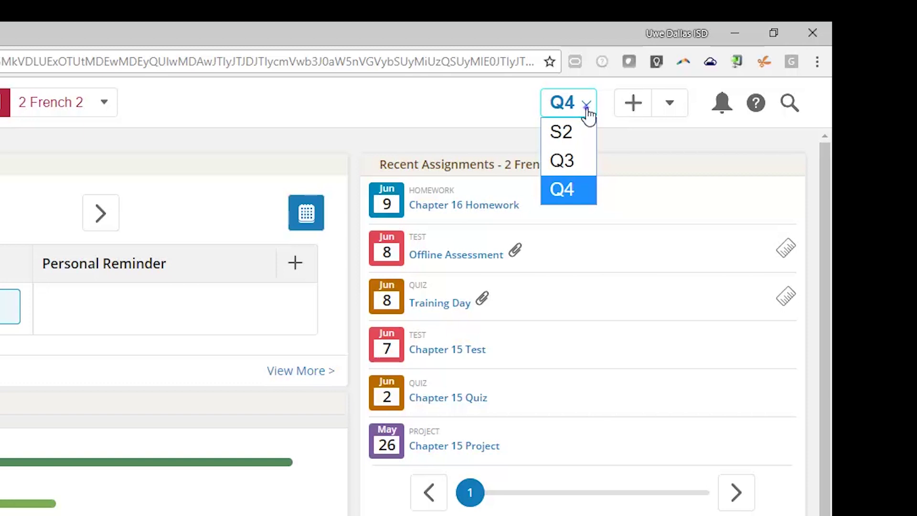
{"action": "left_click", "coordinate": [588, 109]}
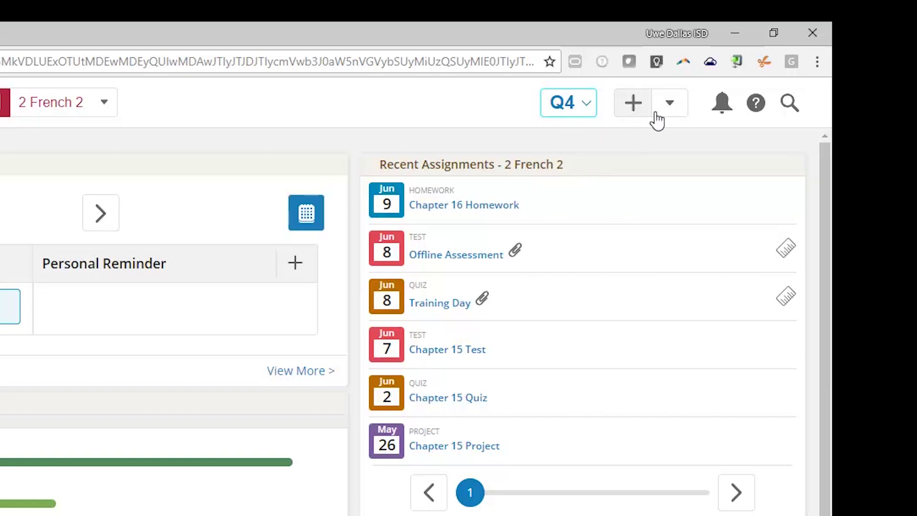
Set the default item in the Create menu, then close the create list
{"action": "left_click", "coordinate": [671, 103]}
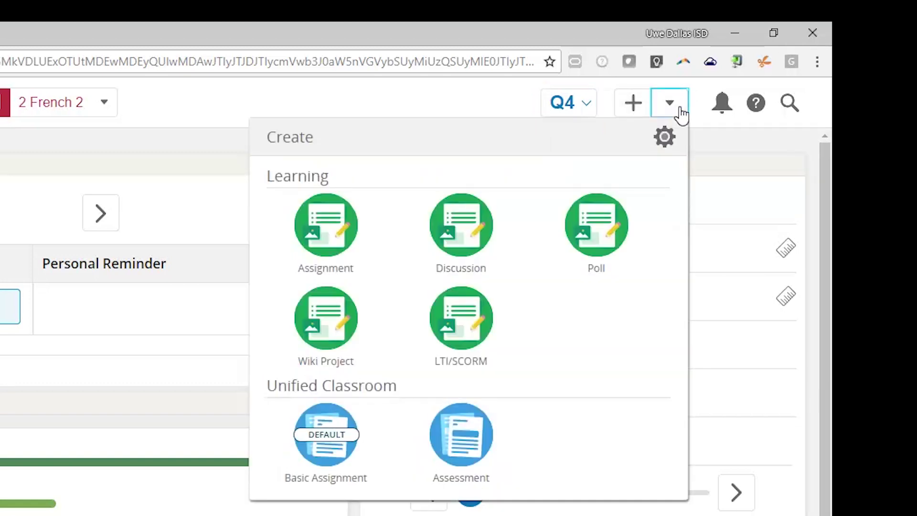
{"action": "left_click", "coordinate": [669, 147]}
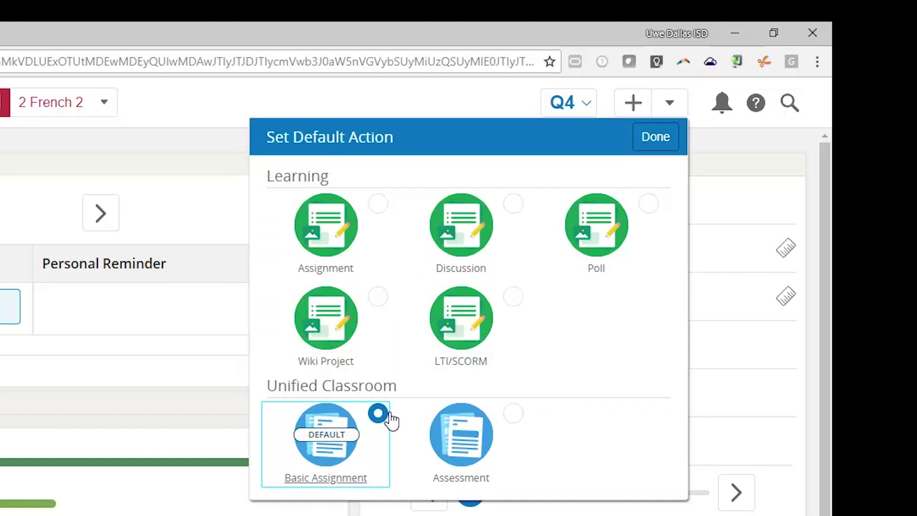
{"action": "left_click", "coordinate": [656, 148]}
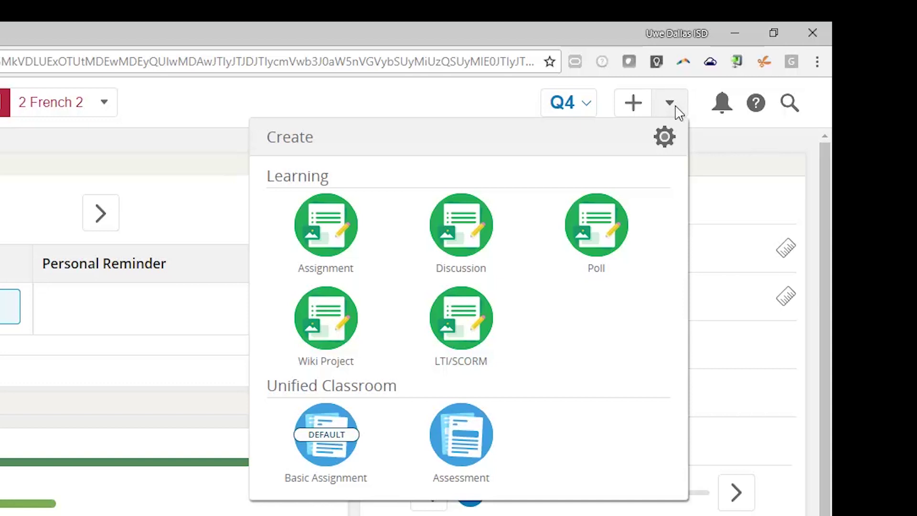
{"action": "left_click", "coordinate": [714, 114]}
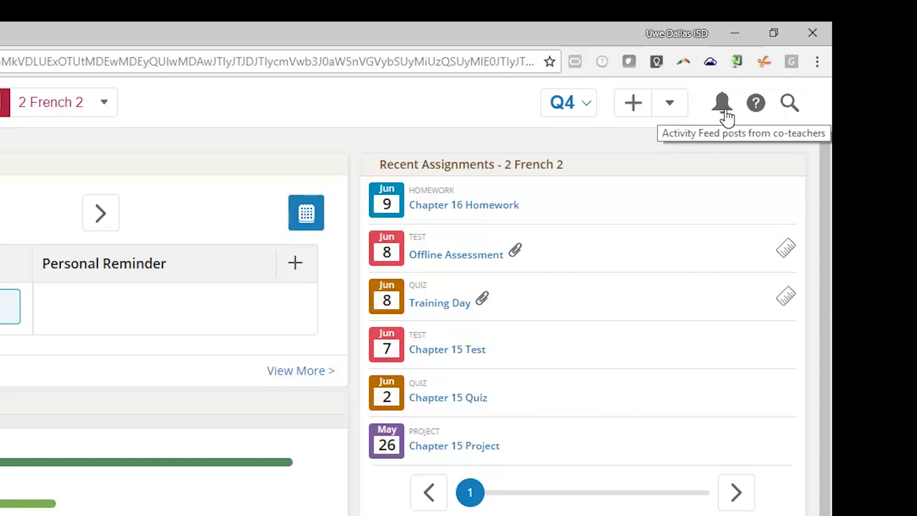
{"action": "left_click", "coordinate": [722, 111]}
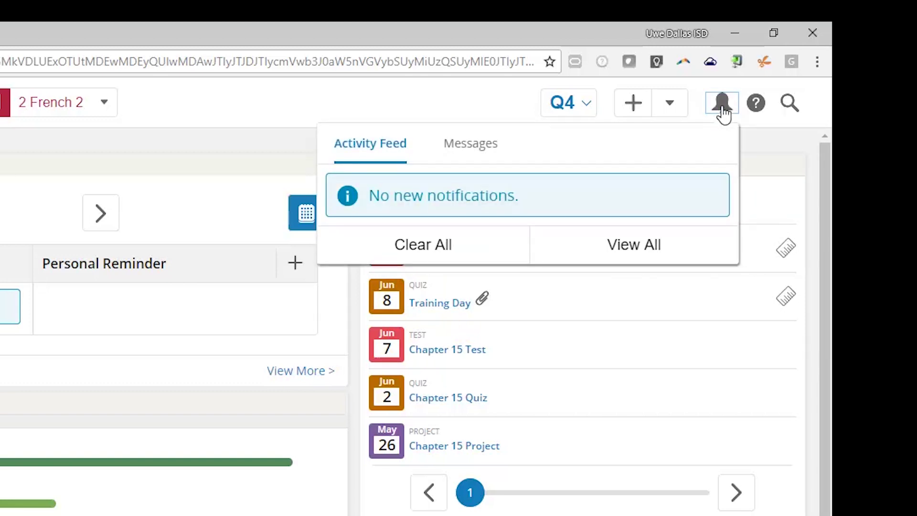
{"action": "left_click", "coordinate": [723, 110]}
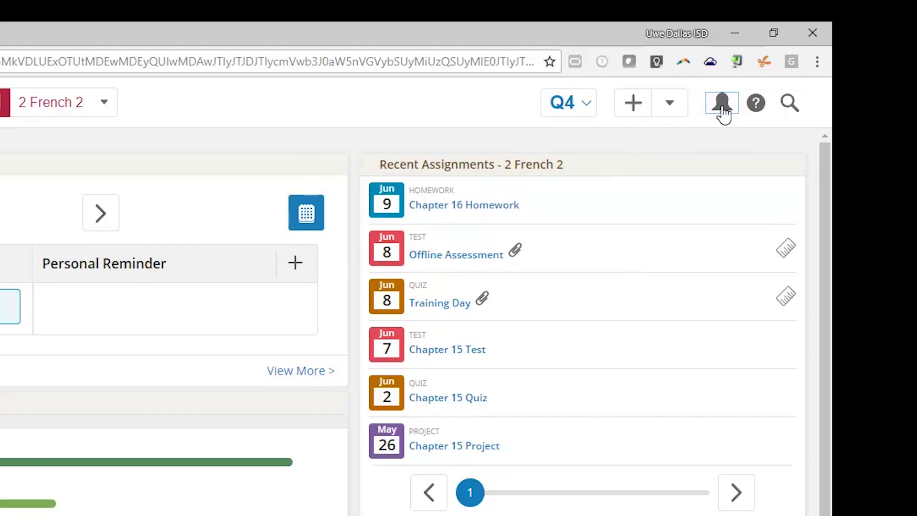
{"action": "left_click", "coordinate": [756, 113]}
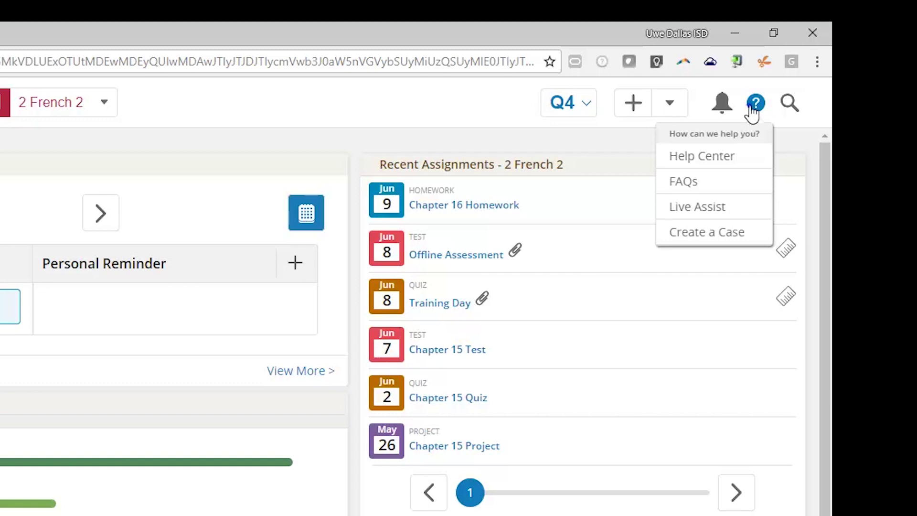
{"action": "left_click", "coordinate": [753, 106]}
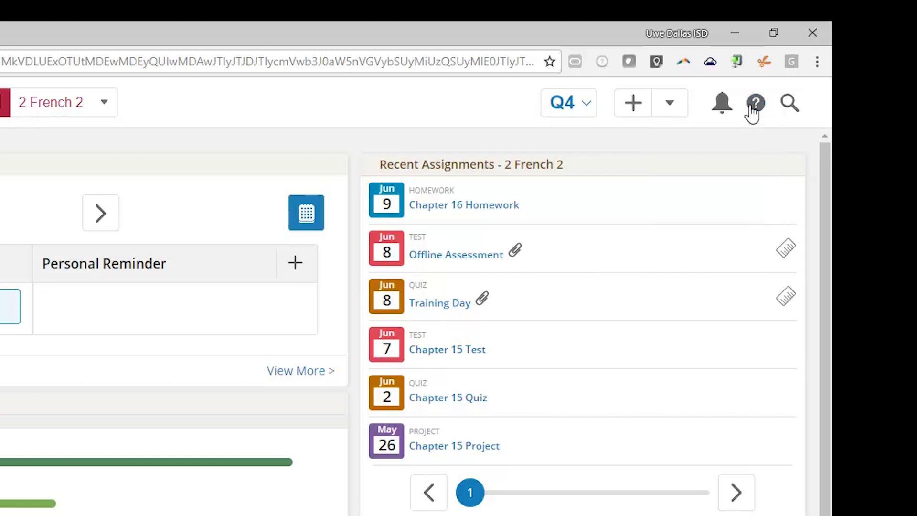
{"action": "left_click", "coordinate": [789, 104]}
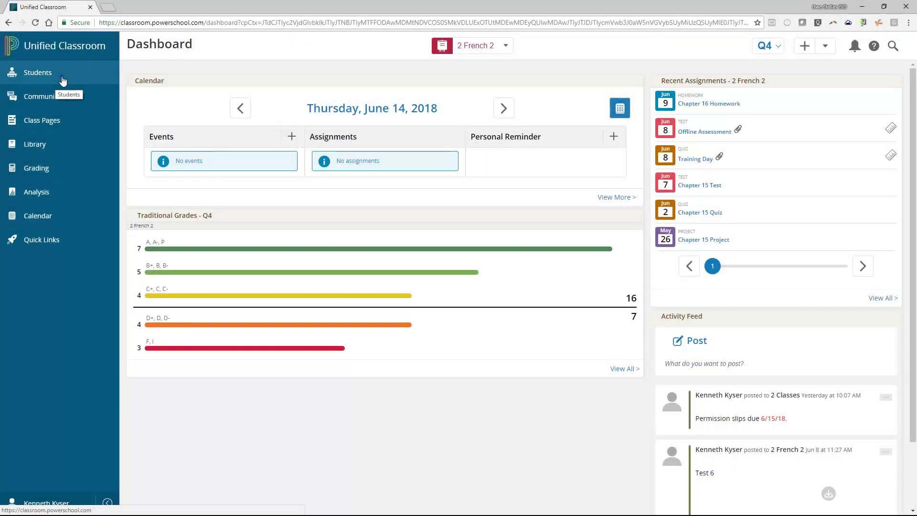
Show the 2 French 2 student roster and open its filter bar
{"action": "left_click", "coordinate": [63, 80]}
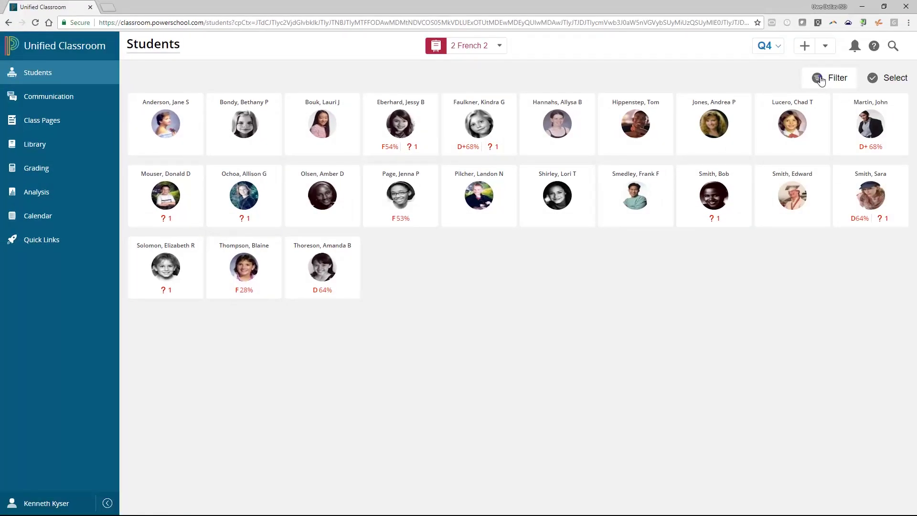
{"action": "left_click", "coordinate": [820, 80]}
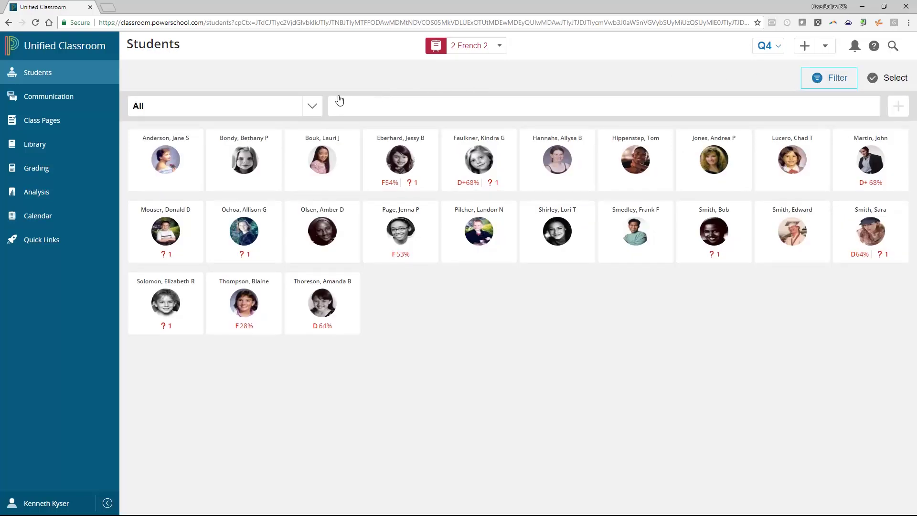
Filter the roster by Last Name 'smith', then close the filter to show everyone
{"action": "left_click", "coordinate": [308, 110]}
{"action": "left_click", "coordinate": [304, 154]}
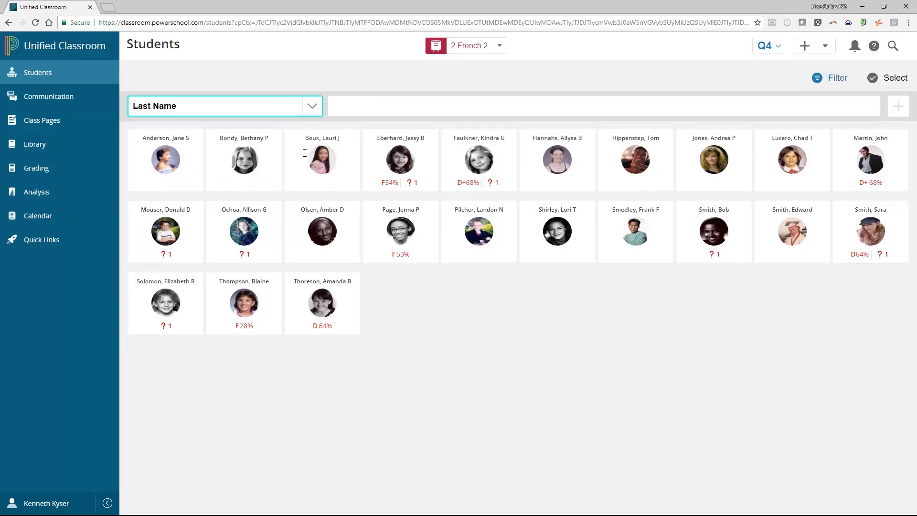
{"action": "left_click", "coordinate": [383, 105]}
{"action": "type", "text": "smit"}
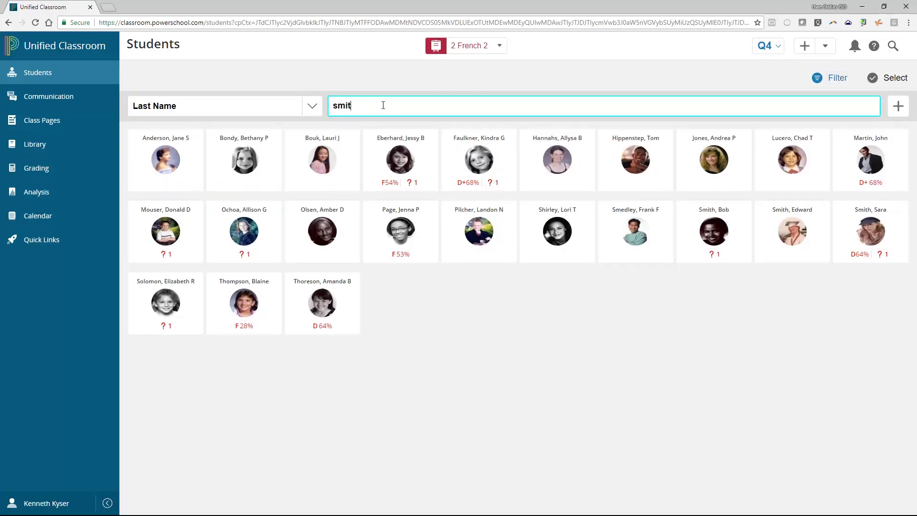
{"action": "type", "text": "h"}
{"action": "left_click", "coordinate": [832, 80]}
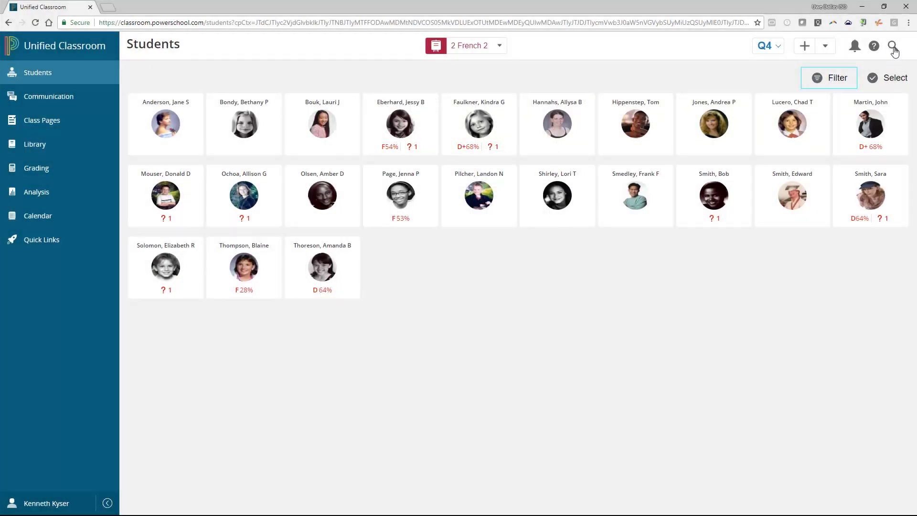
Search the header for 'smith', then dismiss the search and its suggestions
{"action": "left_click", "coordinate": [893, 47]}
{"action": "type", "text": "smith"}
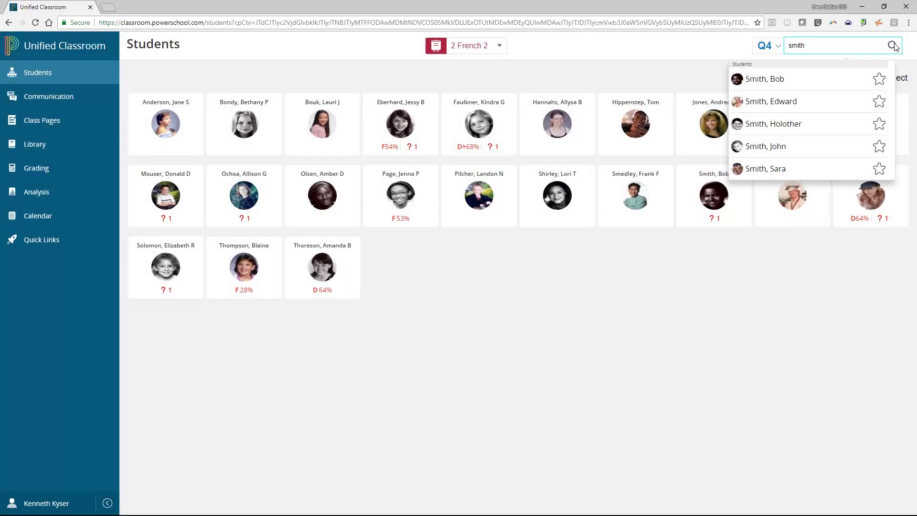
{"action": "left_click", "coordinate": [729, 49]}
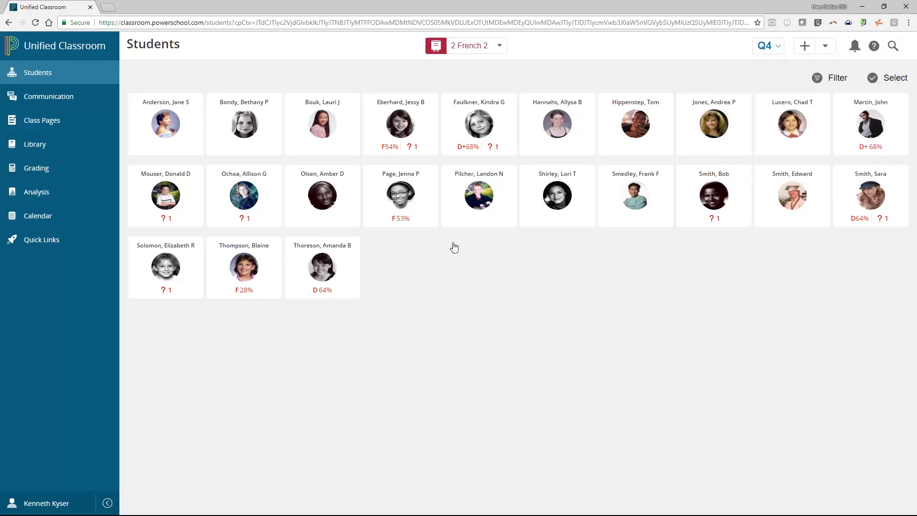
Expand a student's quick detail panel, view and close her alerts, then open her full detail
{"action": "mouse_move", "coordinate": [492, 147]}
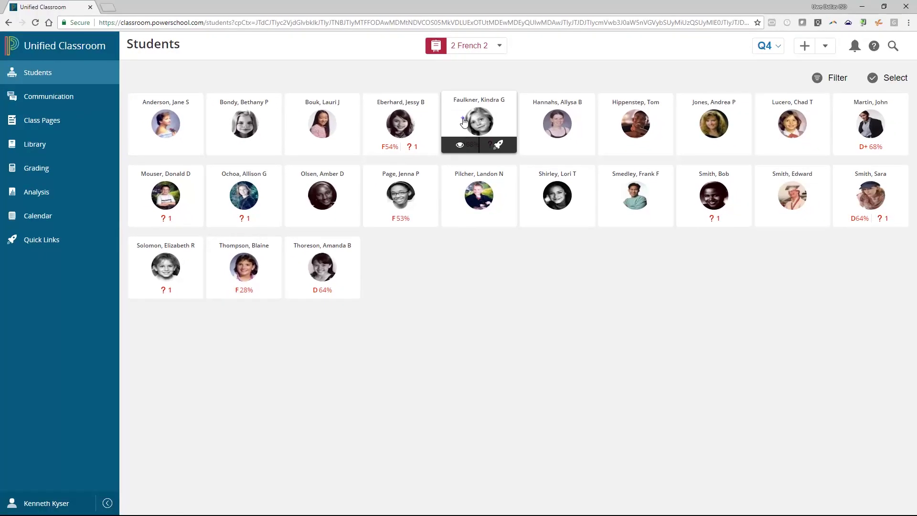
{"action": "left_click", "coordinate": [463, 121]}
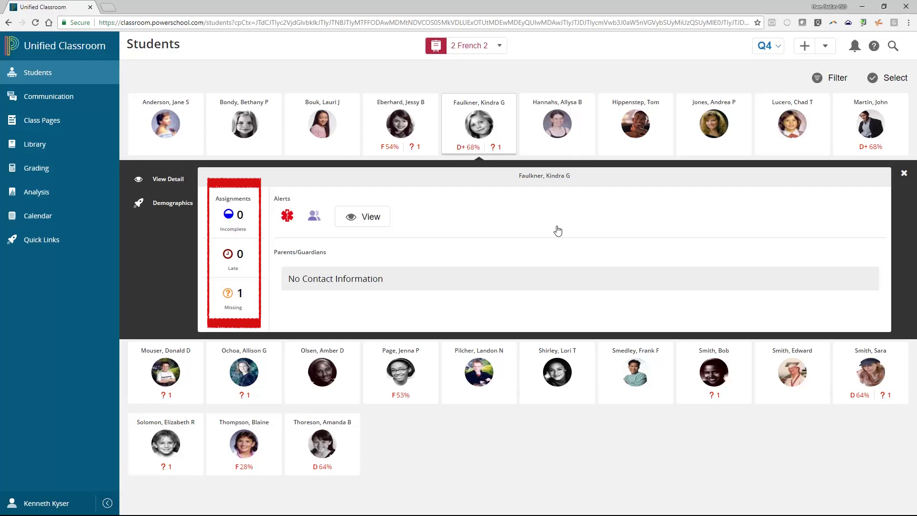
{"action": "left_click", "coordinate": [384, 223]}
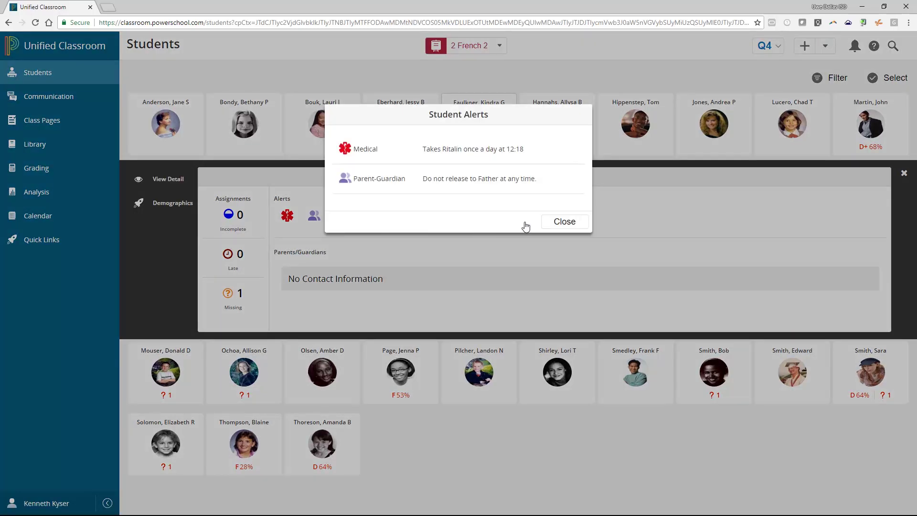
{"action": "left_click", "coordinate": [554, 225]}
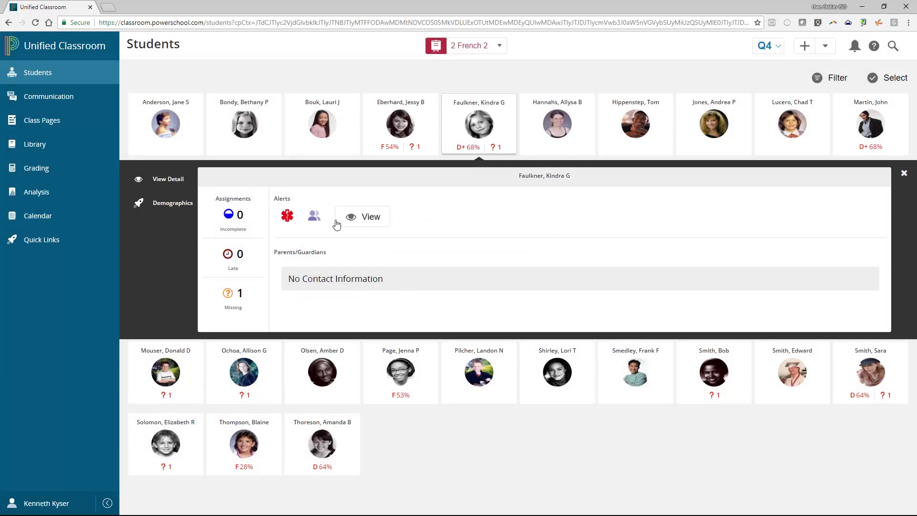
{"action": "left_click", "coordinate": [171, 181]}
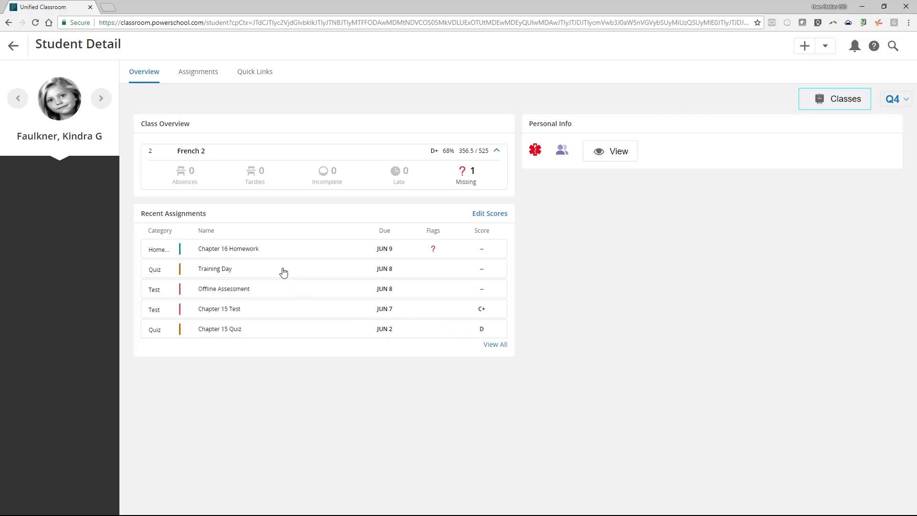
Open the student's detail page and view her medical and guardian alerts
{"action": "left_click", "coordinate": [198, 76]}
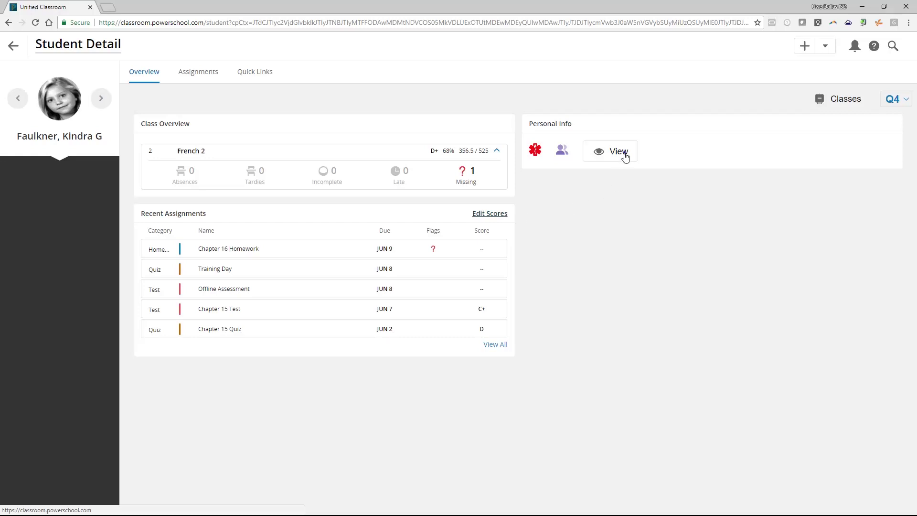
{"action": "left_click", "coordinate": [625, 156]}
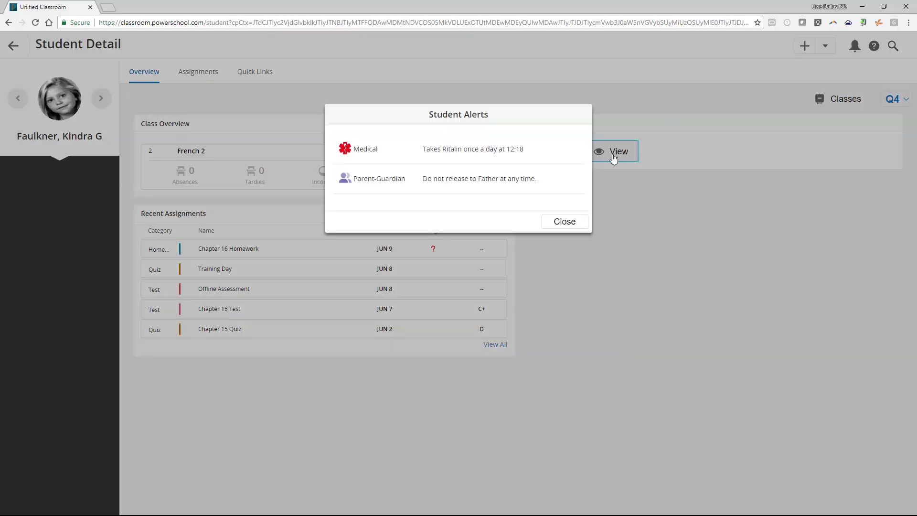
Close the student alerts and open the Class Selector for the overview
{"action": "left_click", "coordinate": [582, 224]}
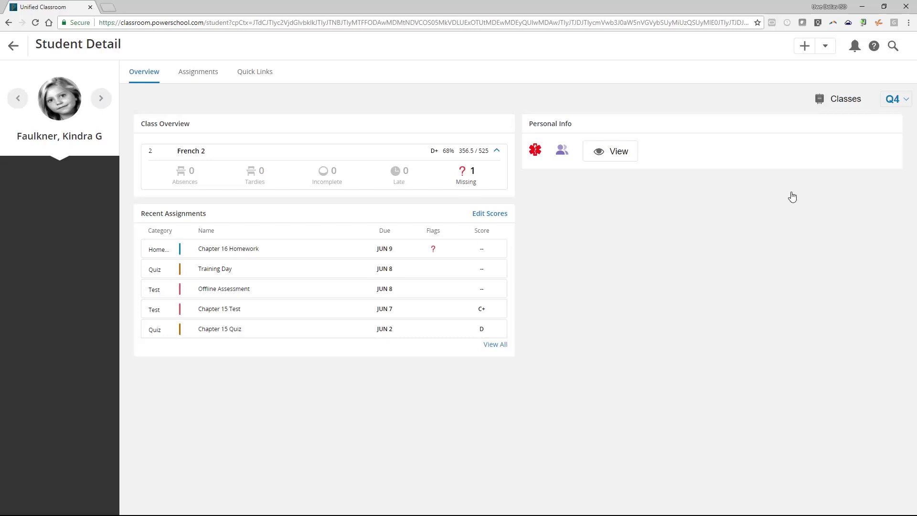
{"action": "left_click", "coordinate": [855, 106]}
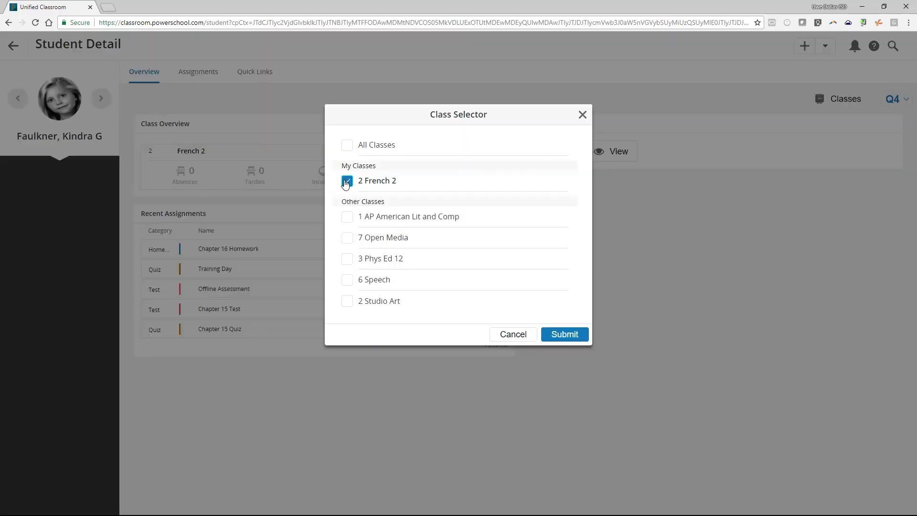
Add AP American Lit and Comp and Open Media to the overview, expand the first two classes, and show Quick Links
{"action": "left_click", "coordinate": [349, 223]}
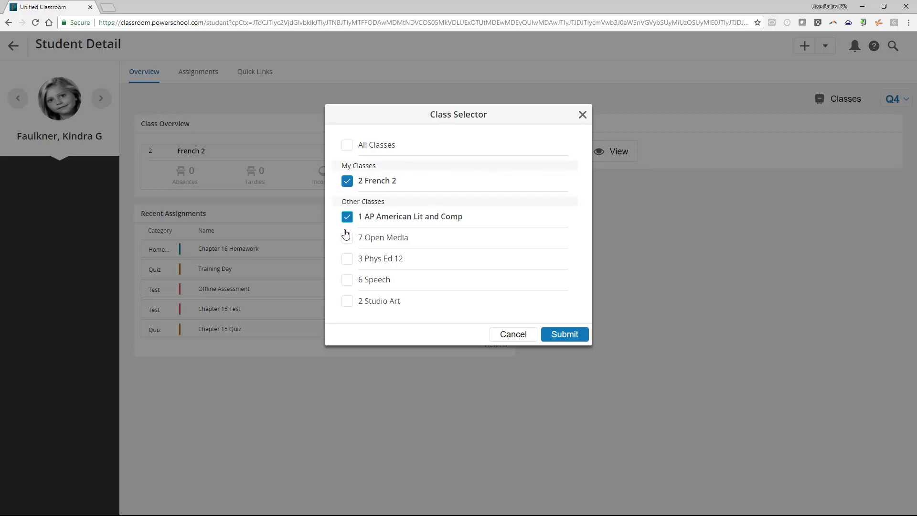
{"action": "left_click", "coordinate": [346, 238]}
{"action": "left_click", "coordinate": [563, 334]}
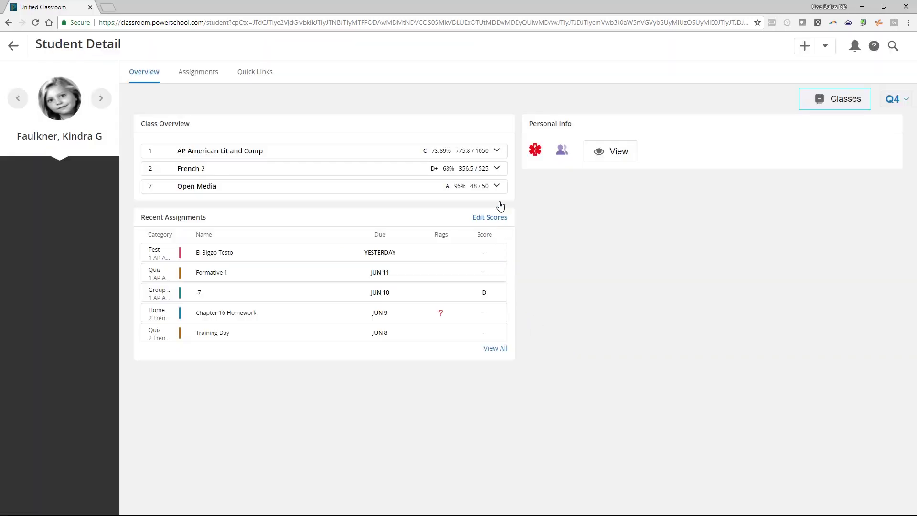
{"action": "left_click", "coordinate": [497, 152]}
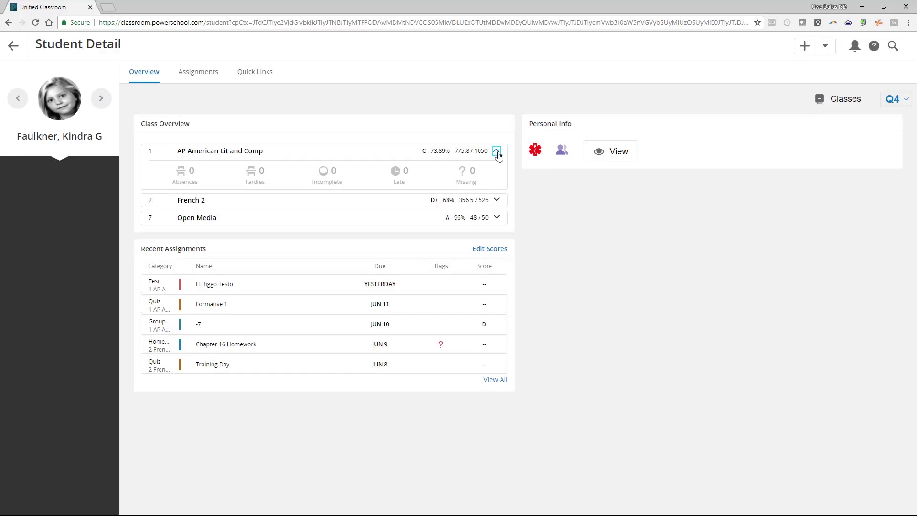
{"action": "left_click", "coordinate": [496, 200]}
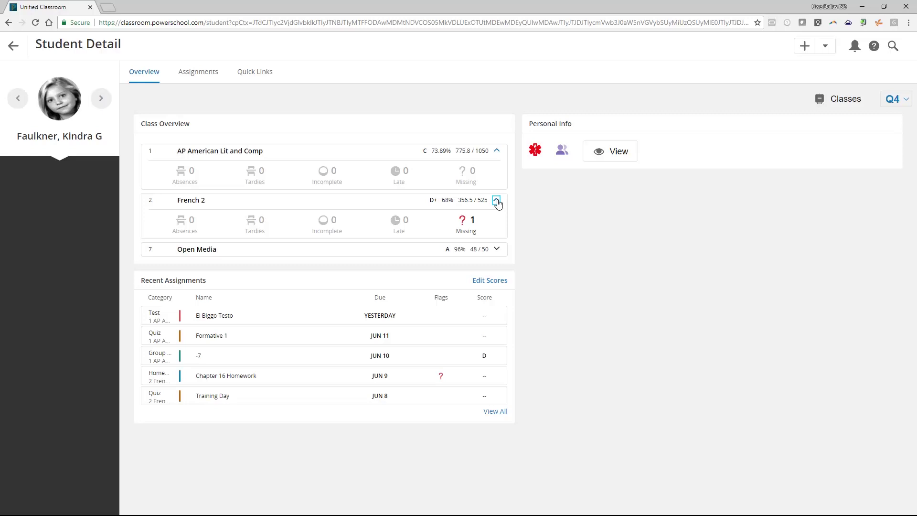
{"action": "left_click", "coordinate": [257, 72]}
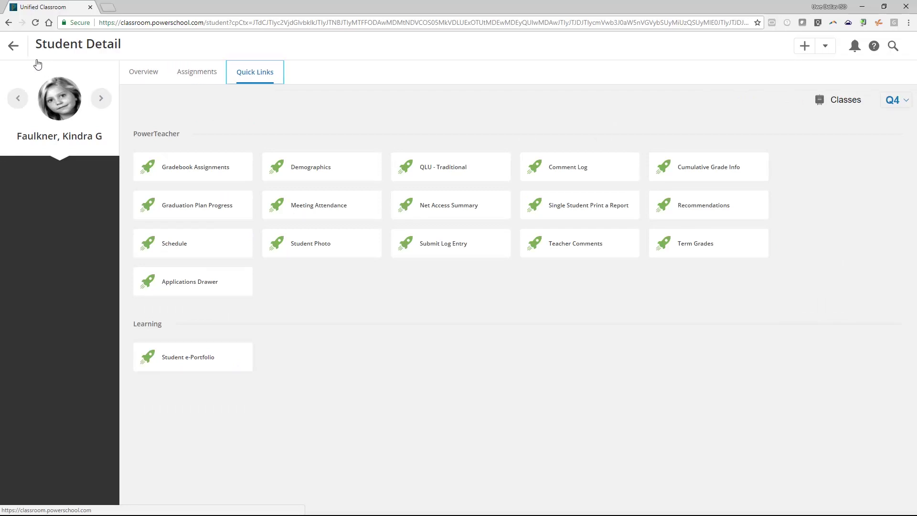
Return to the 2 French 2 student roster, which shows all student photo cards with grades
{"action": "left_click", "coordinate": [23, 52]}
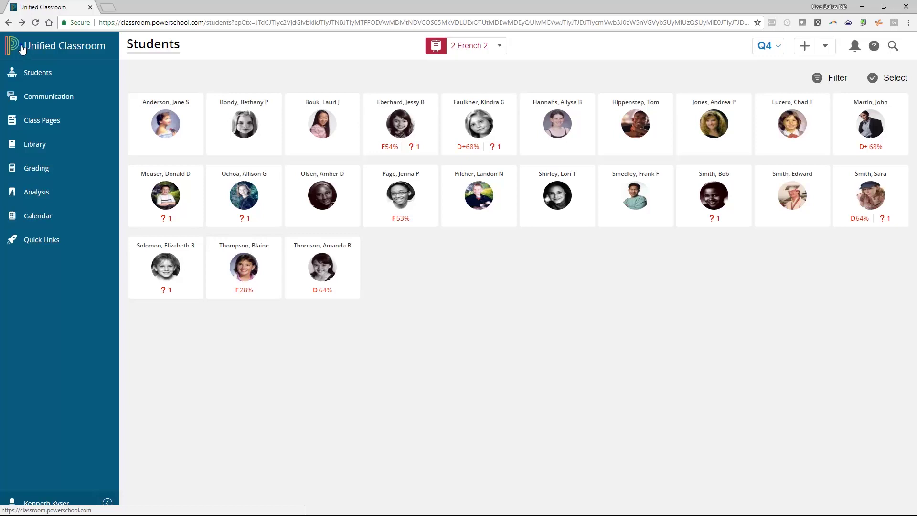
Go back to the 2 French 2 Dashboard with its calendar, Q4 grade bars and recent assignments
{"action": "left_click", "coordinate": [22, 49]}
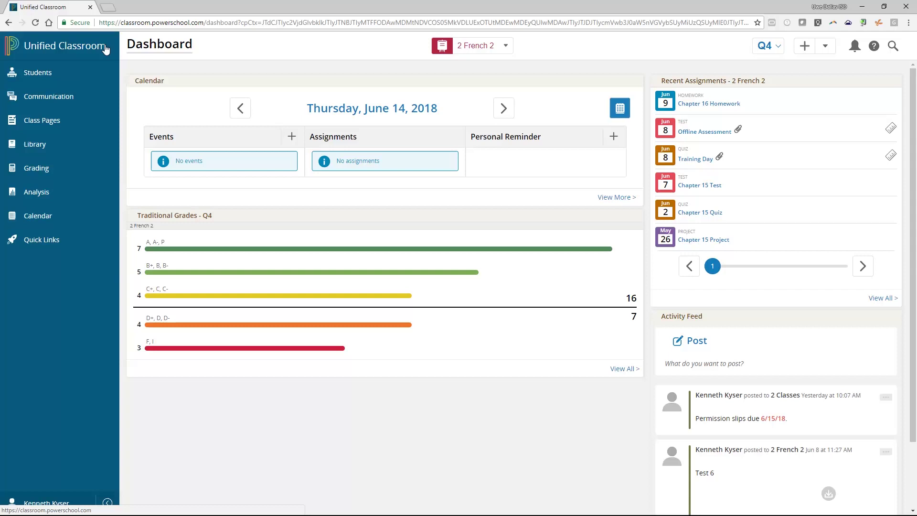
Choose period 4 French 2 from the class selector and open its attendance recording page
{"action": "left_click", "coordinate": [492, 51]}
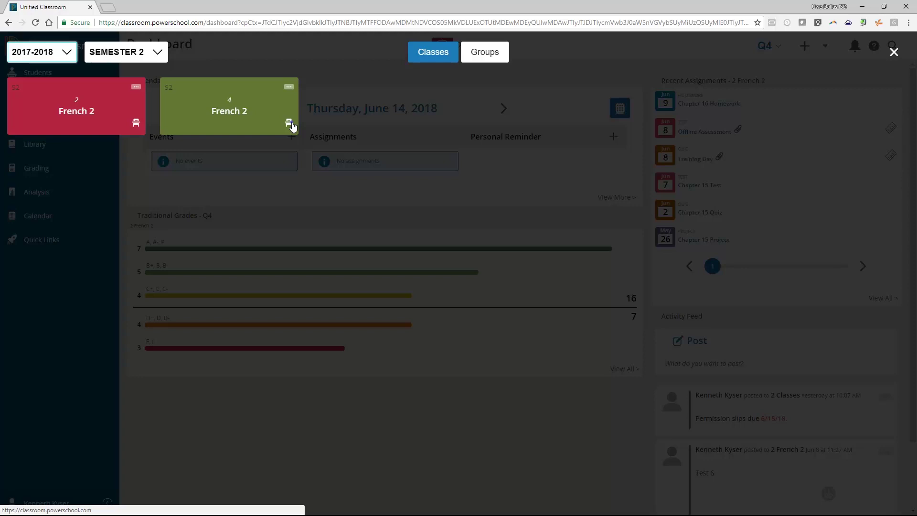
{"action": "left_click", "coordinate": [289, 123]}
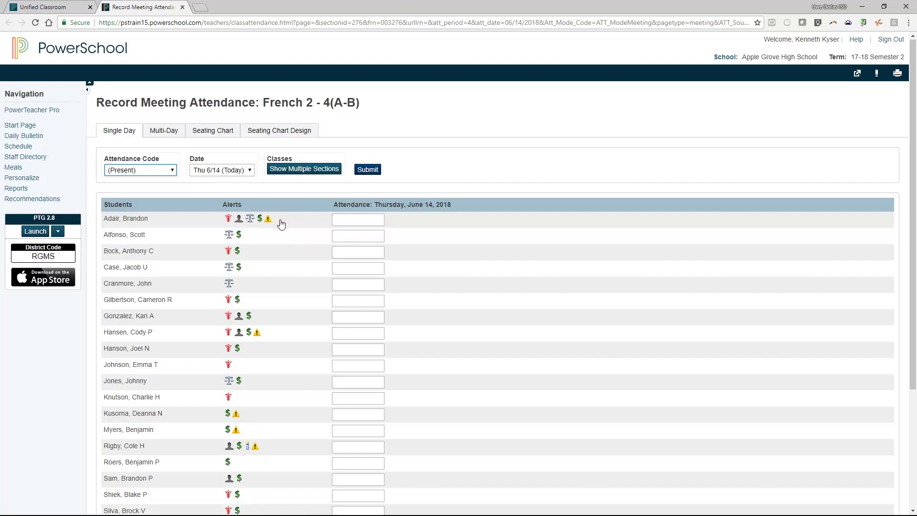
Review the first student's medical alert, then mark them TE (Tardy Excused) and start a comment
{"action": "left_click", "coordinate": [229, 218]}
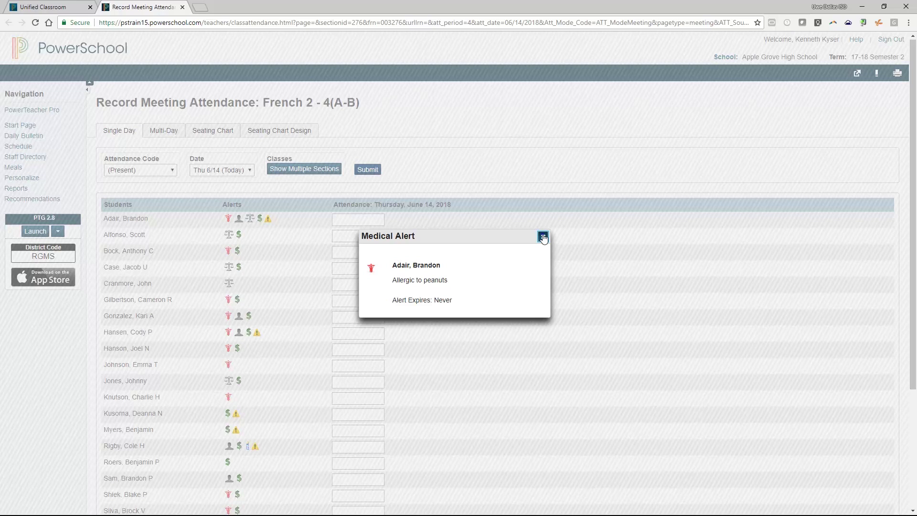
{"action": "left_click", "coordinate": [543, 237]}
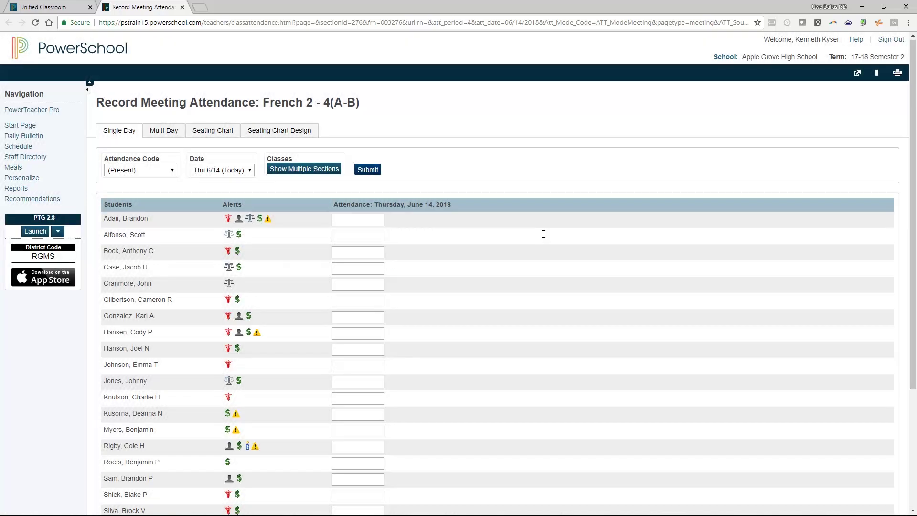
{"action": "left_click", "coordinate": [363, 220]}
{"action": "left_click", "coordinate": [371, 220]}
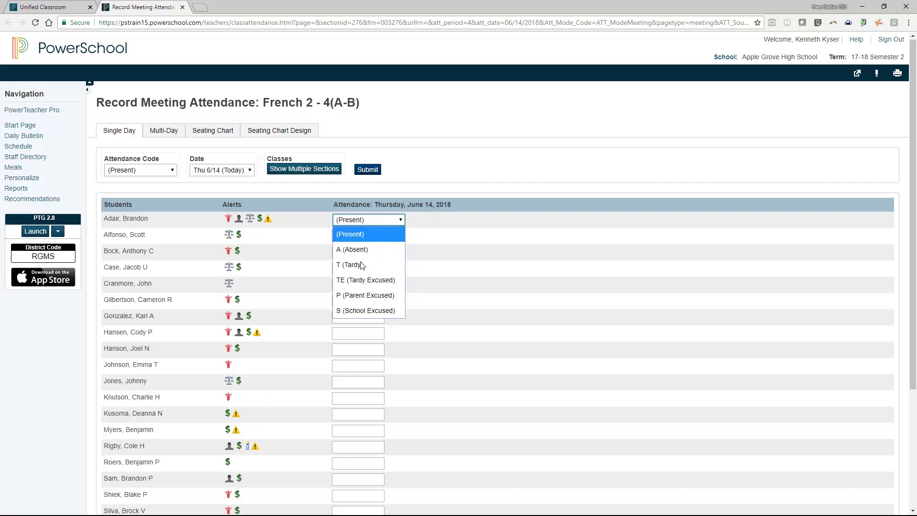
{"action": "left_click", "coordinate": [361, 281]}
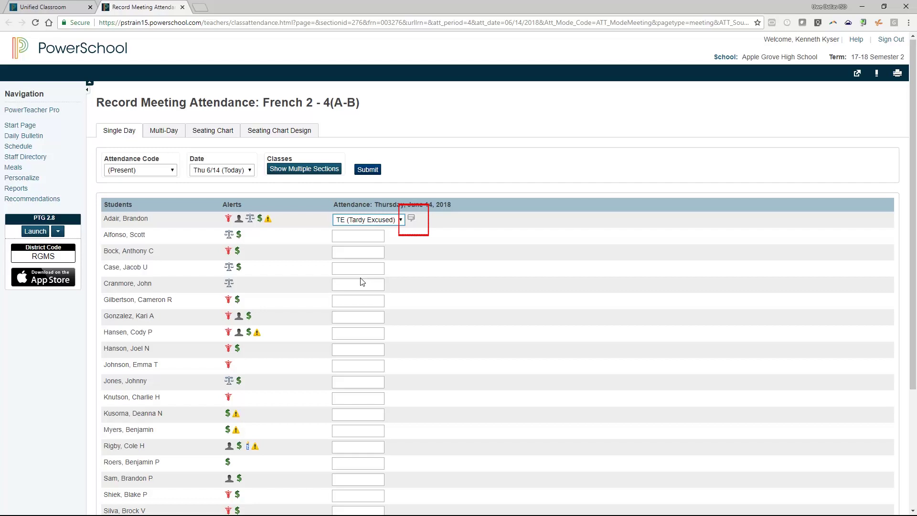
{"action": "left_click", "coordinate": [411, 219]}
Attach the comment 'note from the front office.' to the first student's mark, then choose Show Multiple Sections
{"action": "type", "text": "n"}
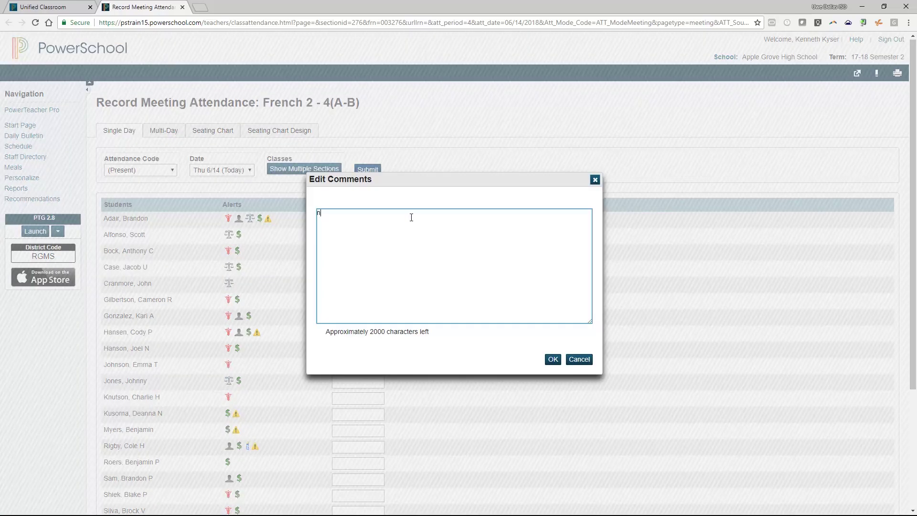
{"action": "type", "text": "ote from the front office."}
{"action": "left_click", "coordinate": [553, 359]}
{"action": "mouse_move", "coordinate": [412, 224]}
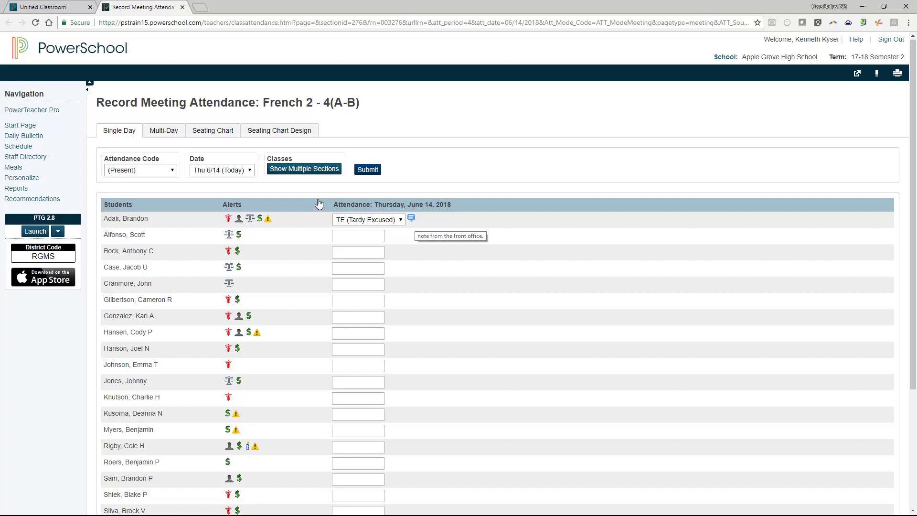
{"action": "left_click", "coordinate": [304, 169]}
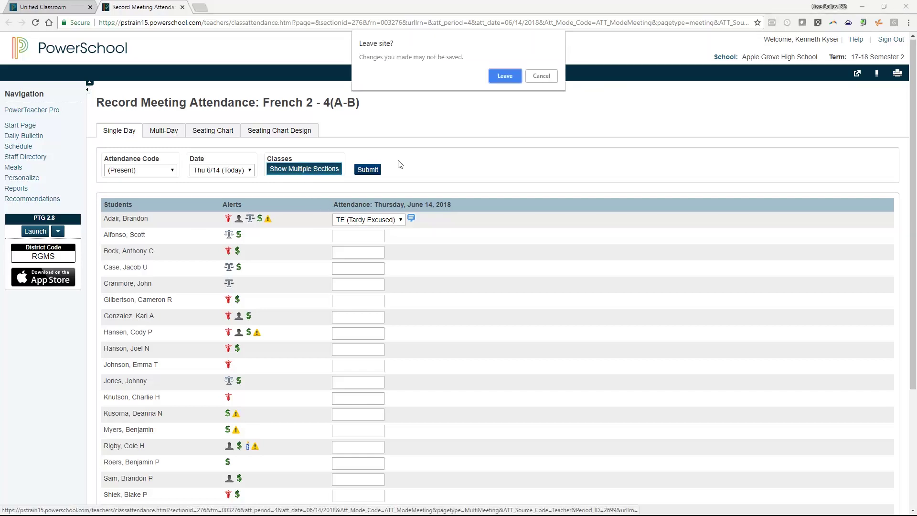
Discard the unsaved mark to load the multiple-sections attendance page, then show the Attendance Code choices
{"action": "left_click", "coordinate": [505, 75]}
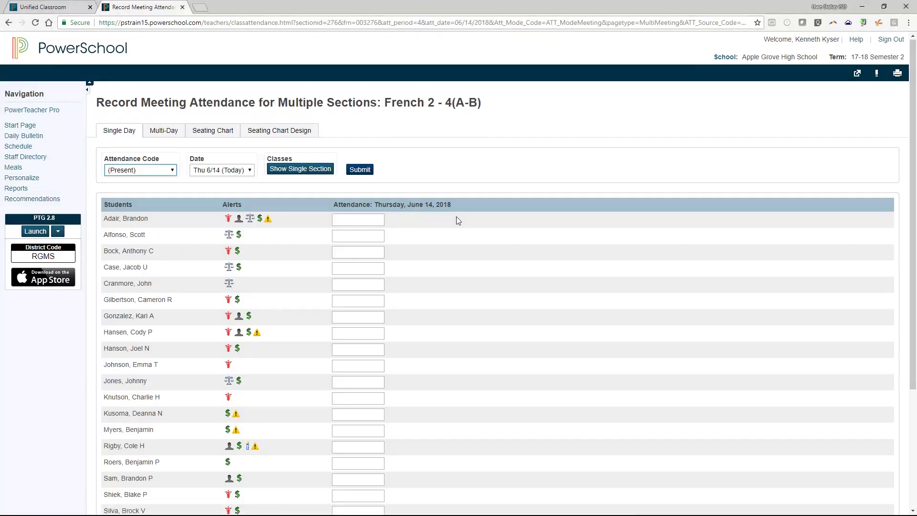
{"action": "scroll", "coordinate": [457, 216], "scroll_direction": "down", "scroll_amount": 4}
{"action": "scroll", "coordinate": [458, 220], "scroll_direction": "up", "scroll_amount": 3}
{"action": "scroll", "coordinate": [457, 220], "scroll_direction": "up", "scroll_amount": 1}
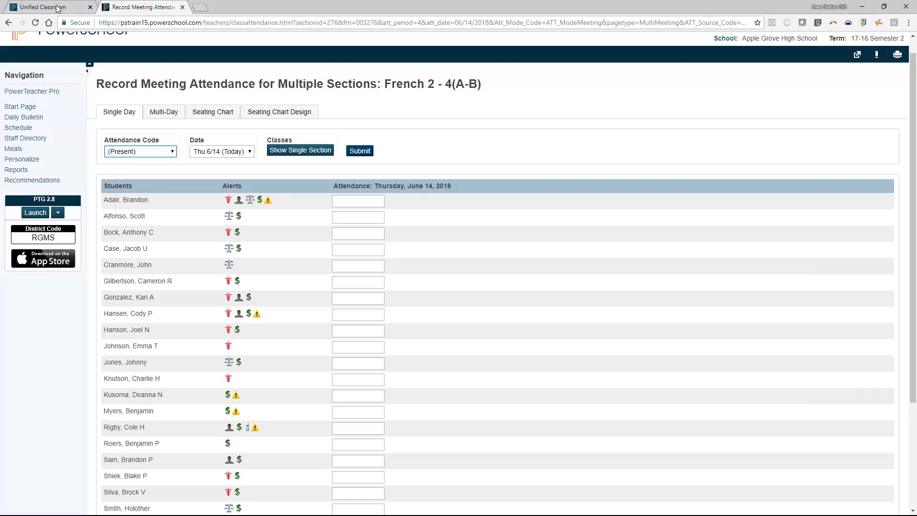
{"action": "left_click", "coordinate": [168, 153]}
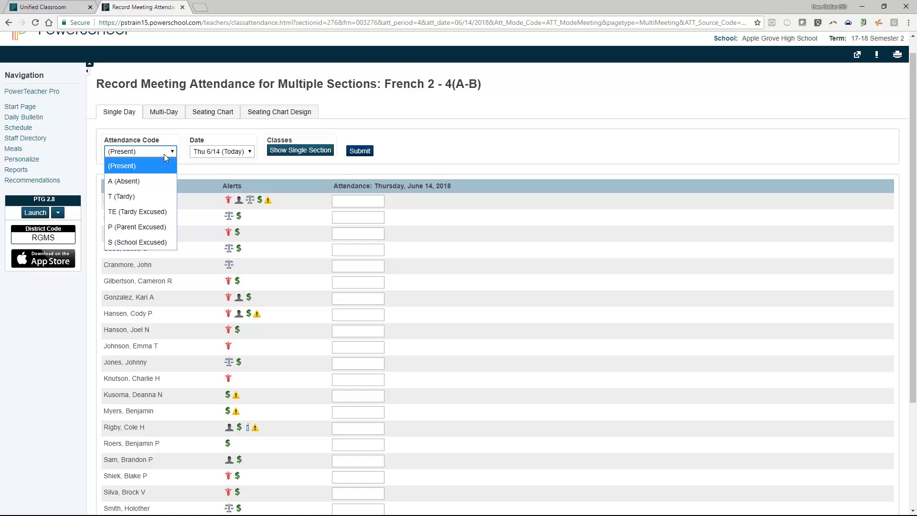
Make TE the default code and mark the 1st, 4th, 8th and 11th-listed students Tardy Excused
{"action": "left_click", "coordinate": [155, 213]}
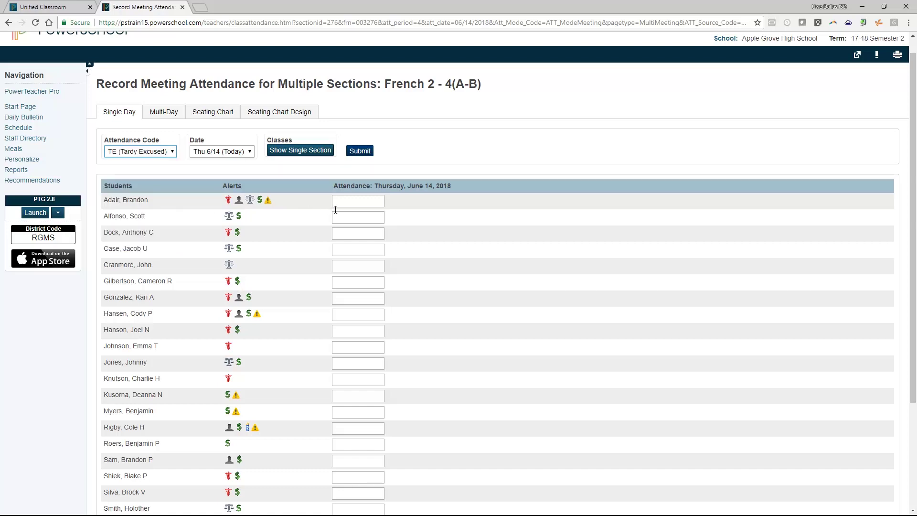
{"action": "left_click", "coordinate": [364, 202]}
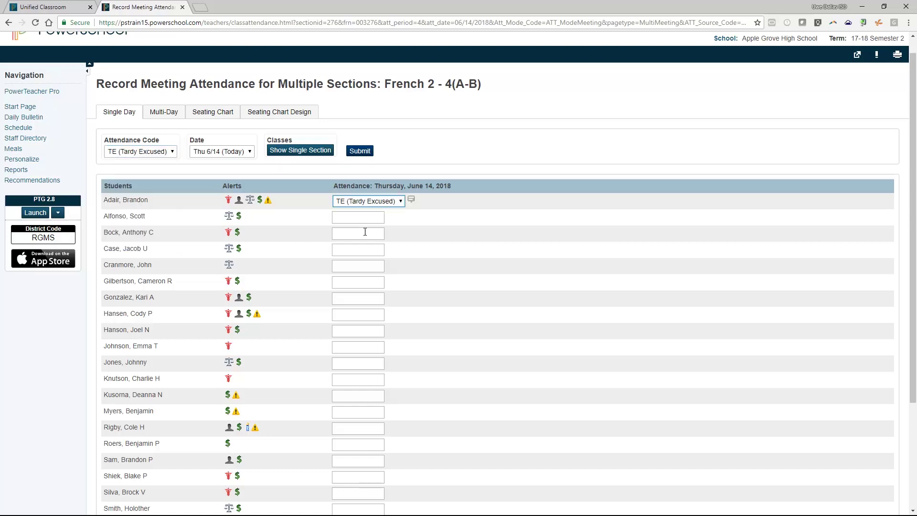
{"action": "left_click", "coordinate": [366, 249]}
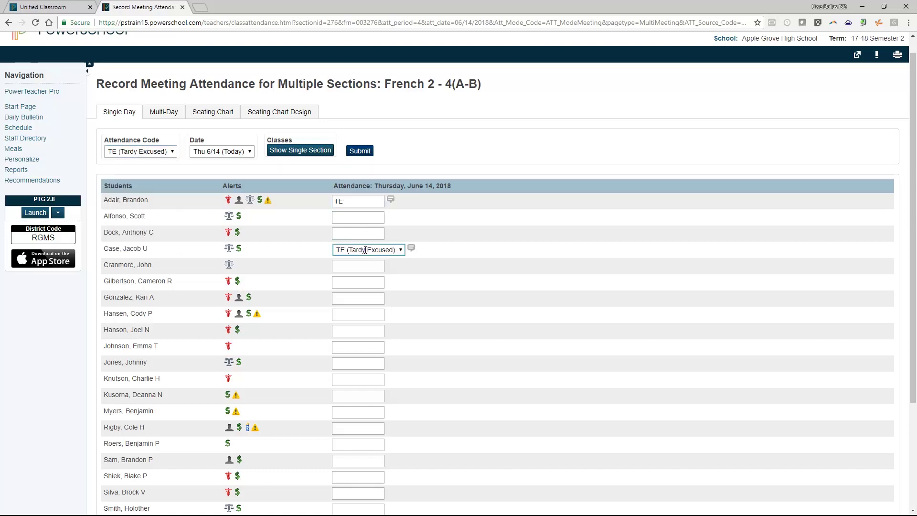
{"action": "left_click", "coordinate": [351, 315]}
{"action": "left_click", "coordinate": [346, 364]}
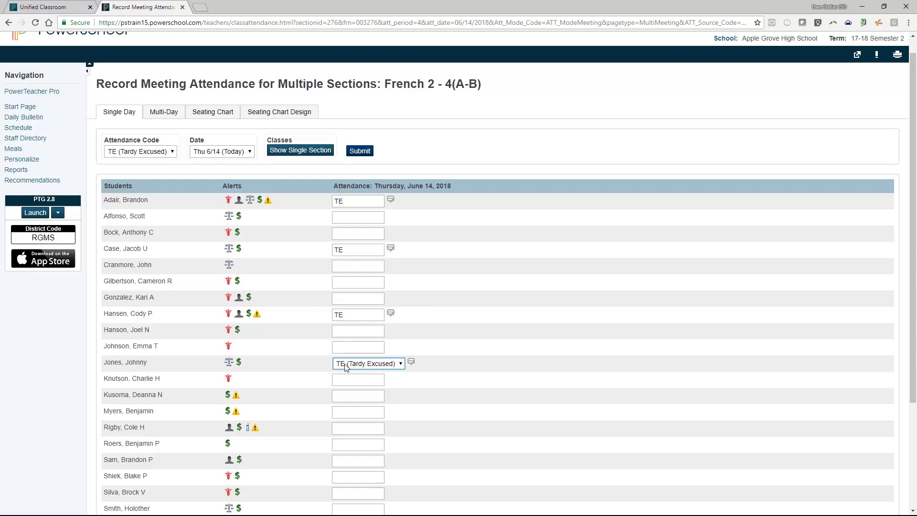
{"action": "left_click", "coordinate": [391, 199]}
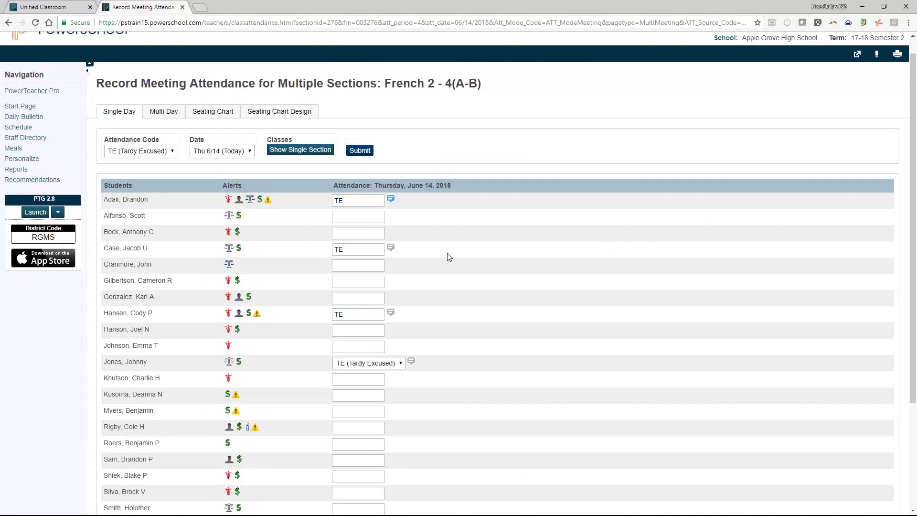
{"action": "scroll", "coordinate": [448, 287], "scroll_direction": "down", "scroll_amount": 3}
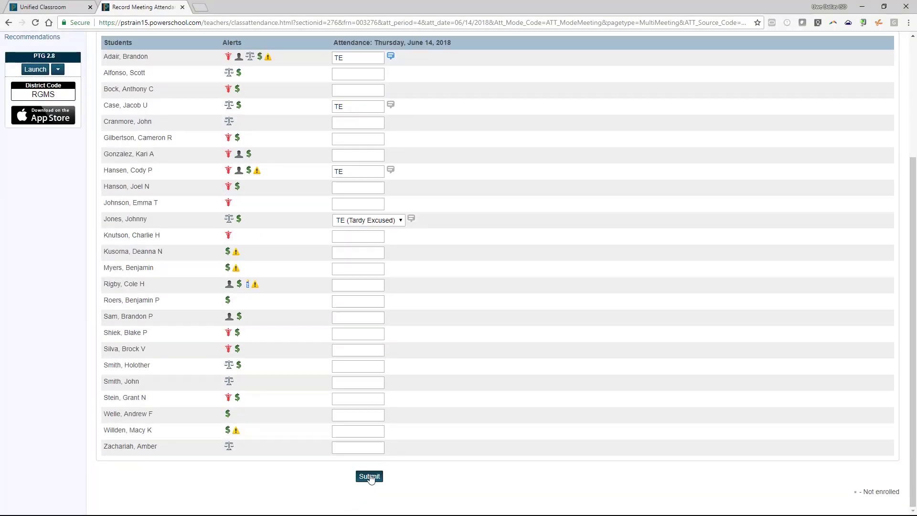
{"action": "scroll", "coordinate": [370, 477], "scroll_direction": "up", "scroll_amount": 3}
Submit the Tardy Excused attendance and close PowerTeacher to return to Unified Classroom
{"action": "left_click", "coordinate": [296, 171]}
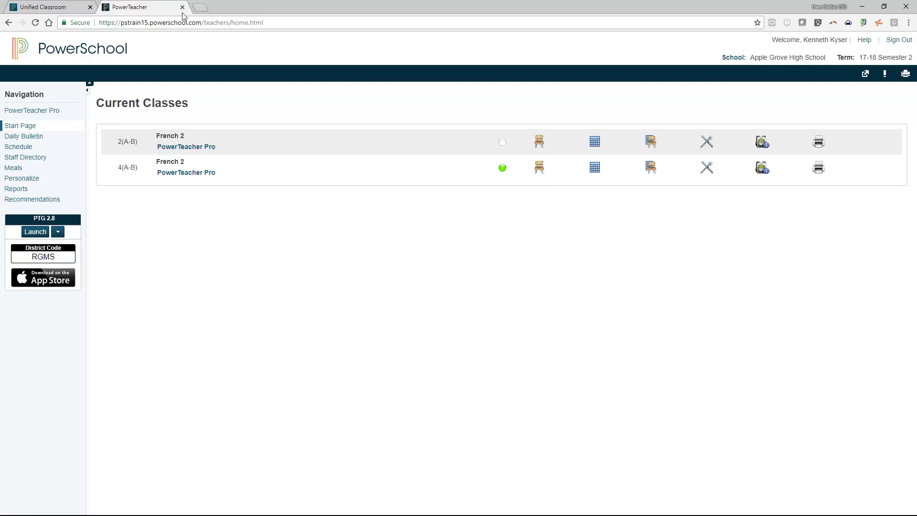
{"action": "left_click", "coordinate": [183, 6]}
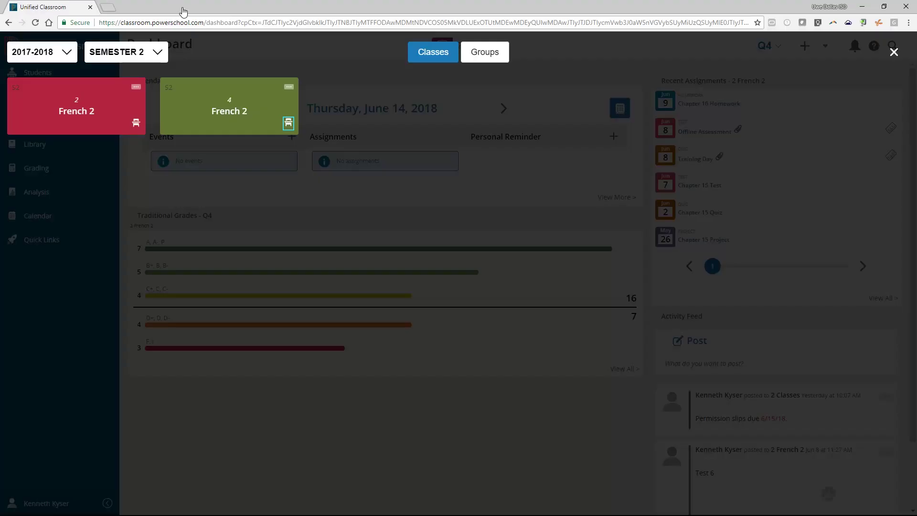
Reopen period 4 French 2 attendance and select the fourth-listed student's TE mark
{"action": "left_click", "coordinate": [288, 124]}
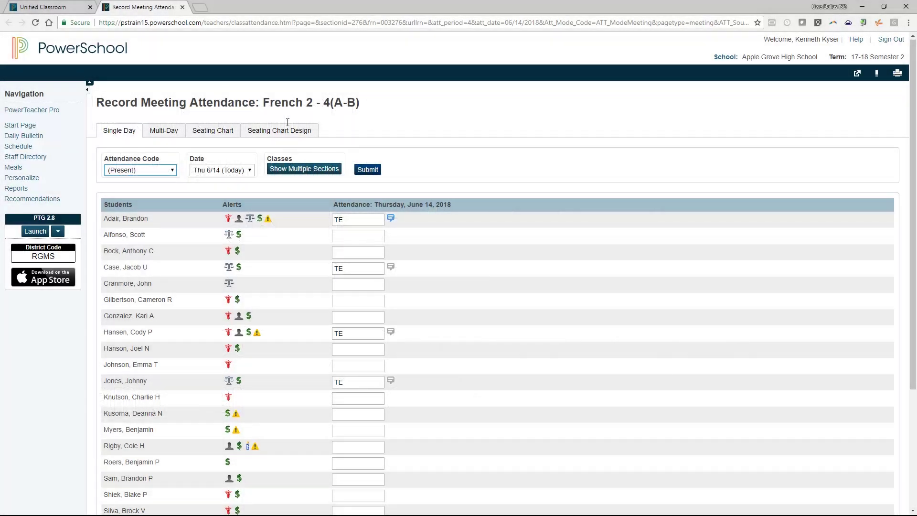
{"action": "left_click", "coordinate": [355, 268]}
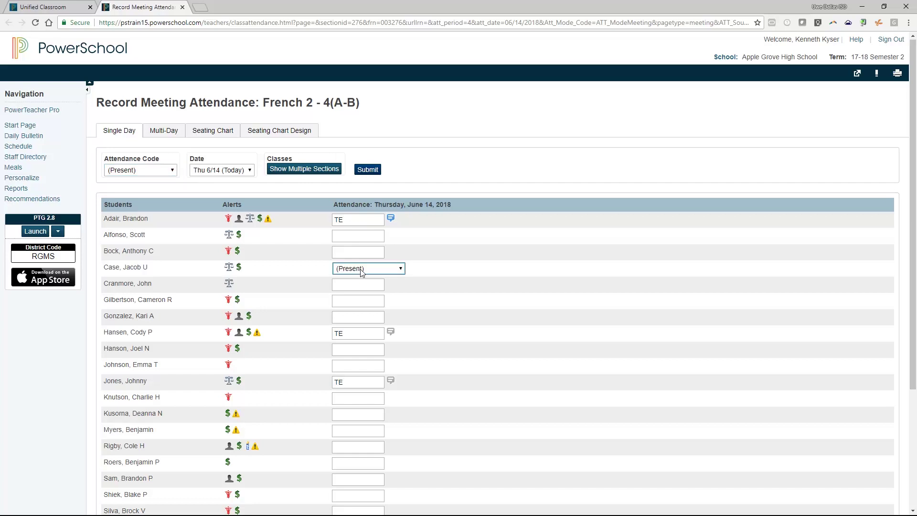
Change the fourth-listed student's mark to Present, resubmit the attendance, and close PowerTeacher
{"action": "left_click", "coordinate": [365, 269]}
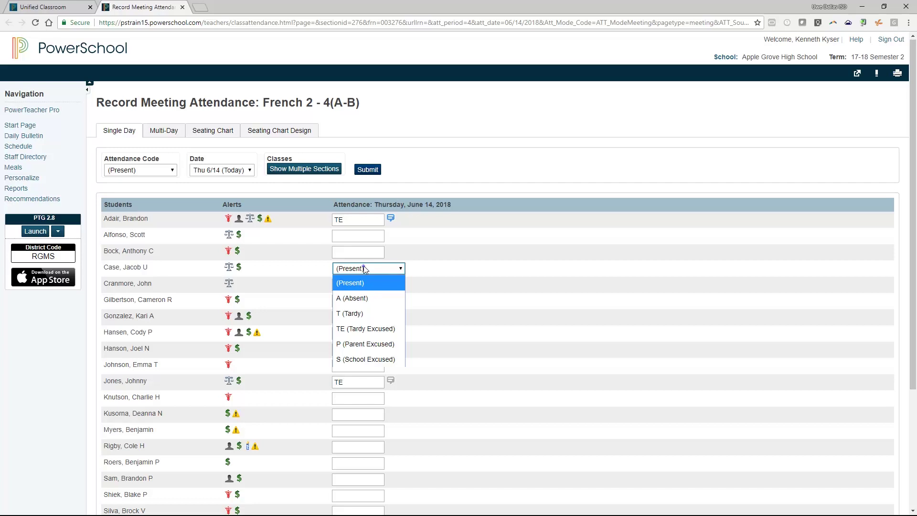
{"action": "left_click", "coordinate": [365, 269]}
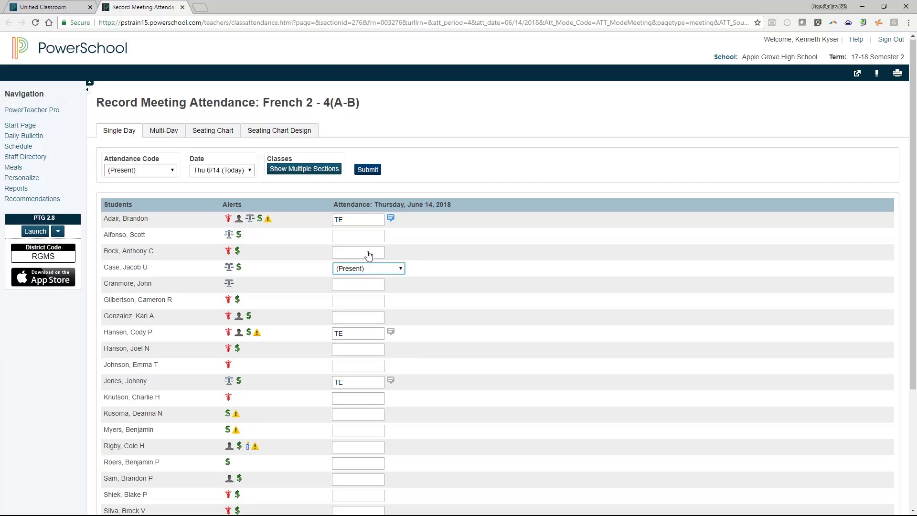
{"action": "left_click", "coordinate": [369, 170]}
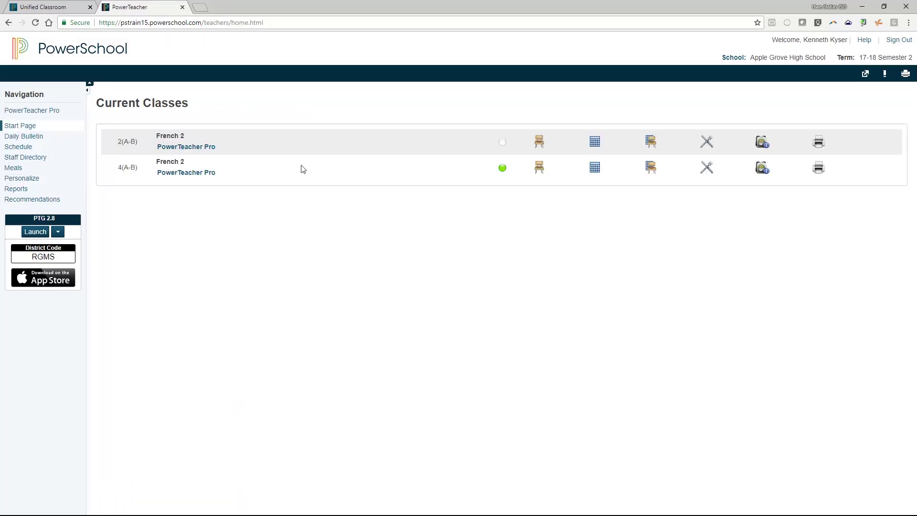
{"action": "left_click", "coordinate": [182, 7]}
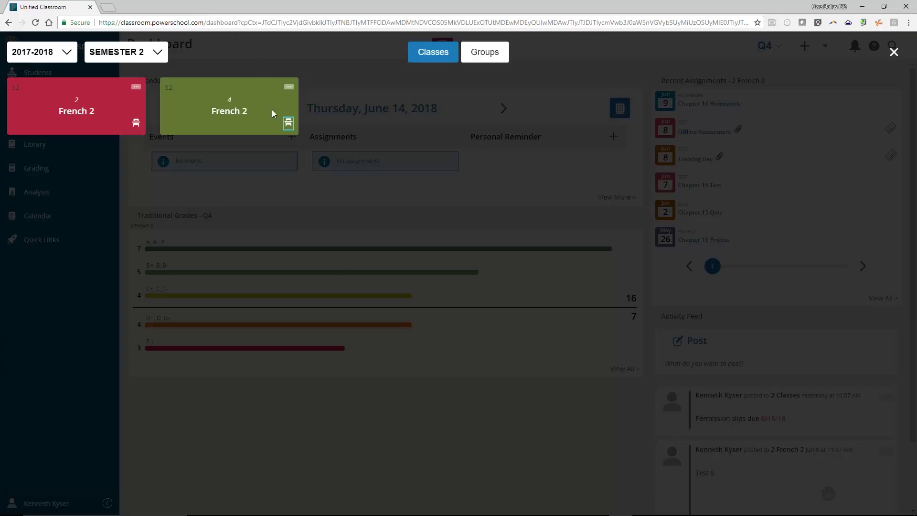